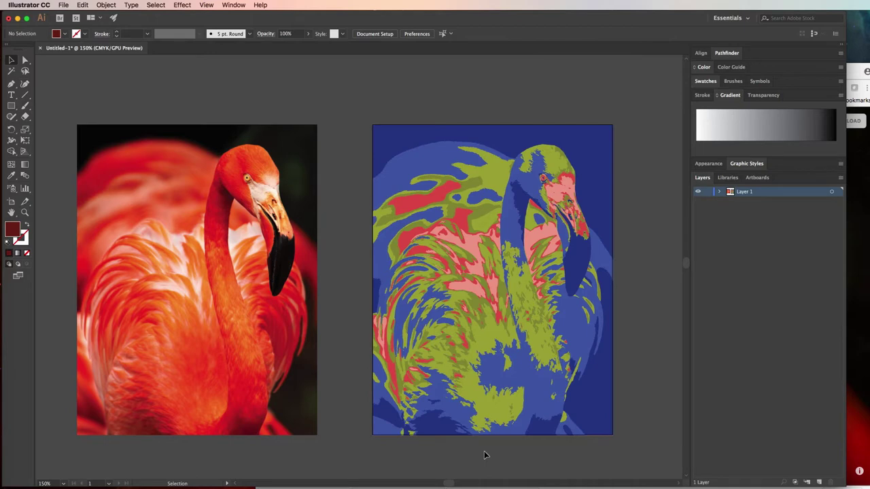
Select both flamingo images and delete them, leaving one empty white artboard
click(198, 297)
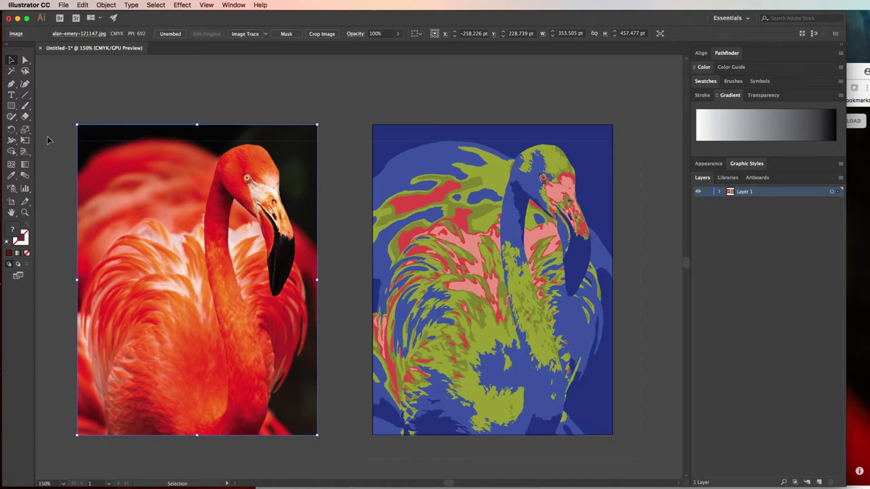
scroll(81, 111, left, 3)
key(super+a)
key(Delete)
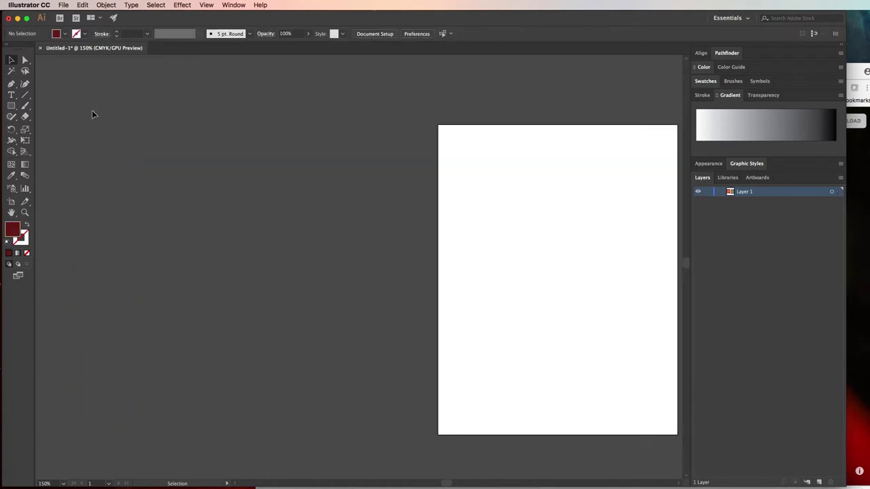
scroll(105, 113, right, 2)
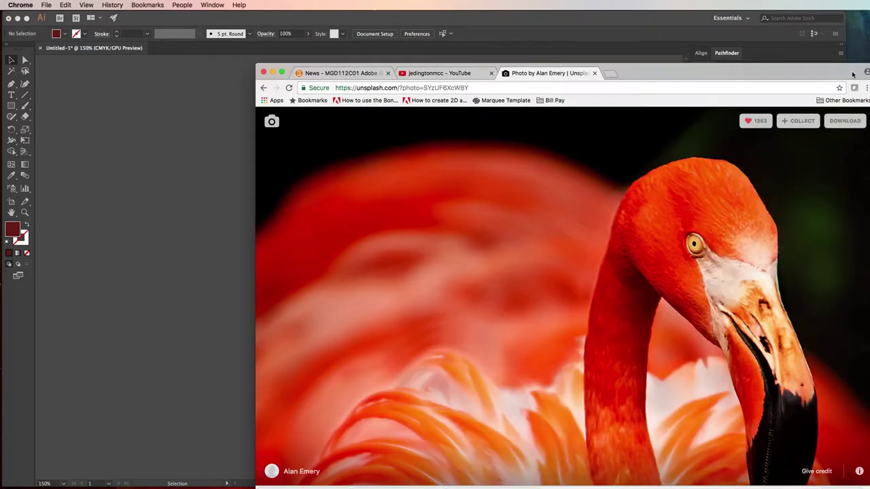
View the flamingo photo page in the browser, then return to Illustrator's empty artboard
click(855, 75)
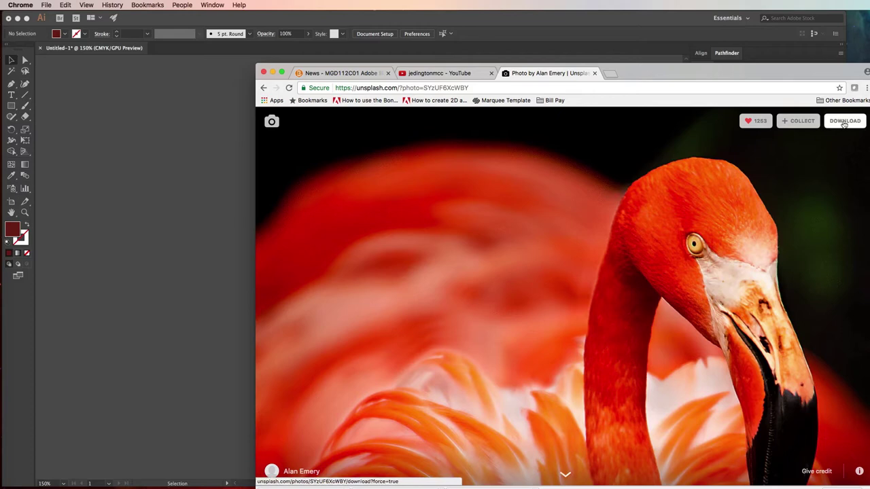
click(190, 212)
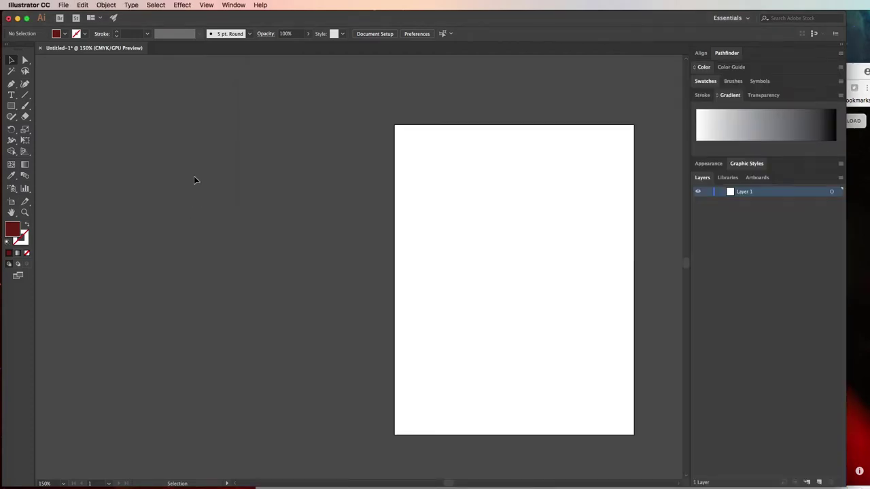
Place the downloaded flamingo JPG left of the artboard and Alt-drag a copy to the artboard's top
click(63, 4)
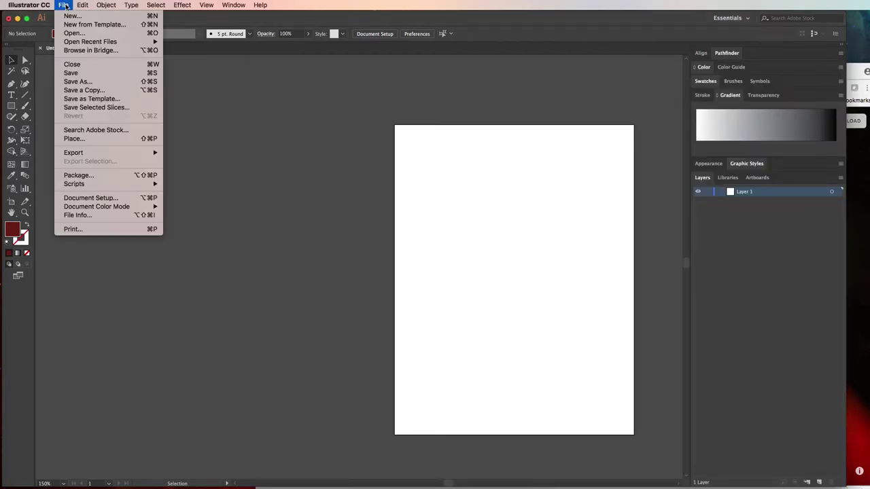
click(88, 139)
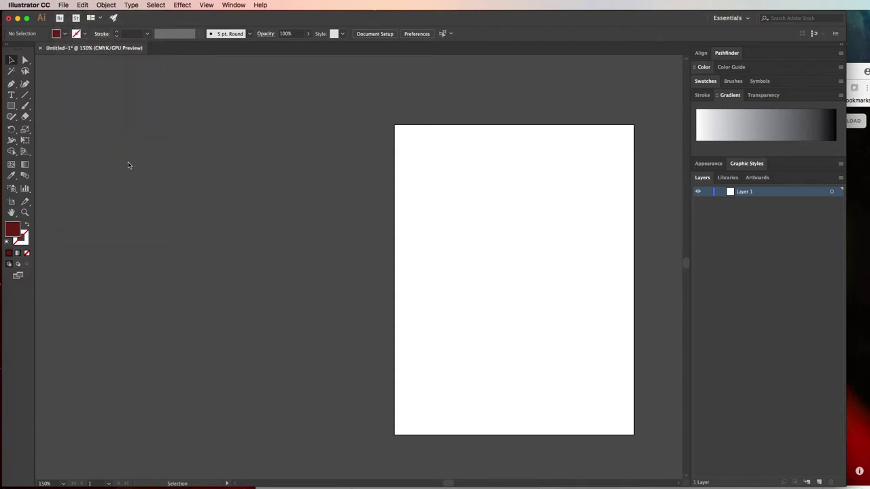
click(577, 182)
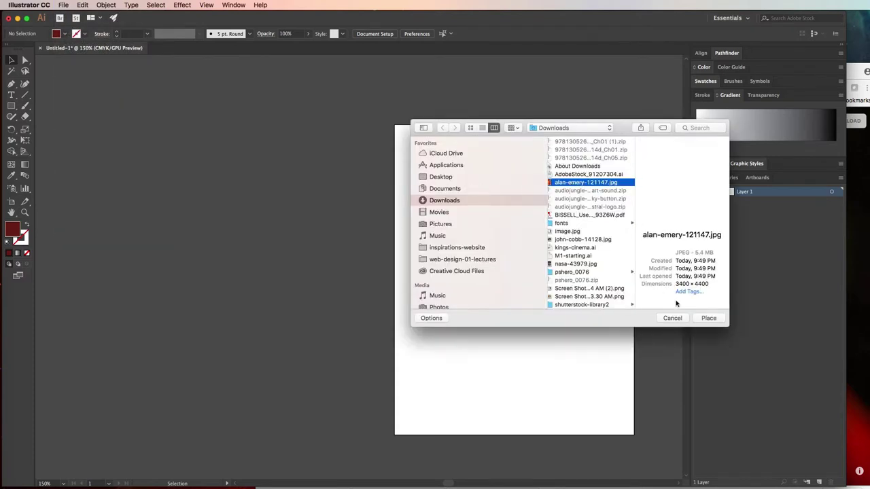
click(709, 319)
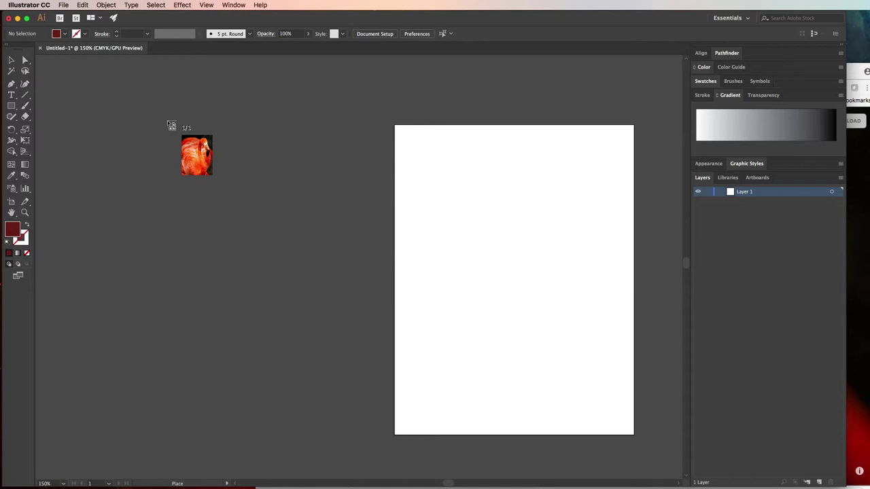
drag(130, 115, 385, 399)
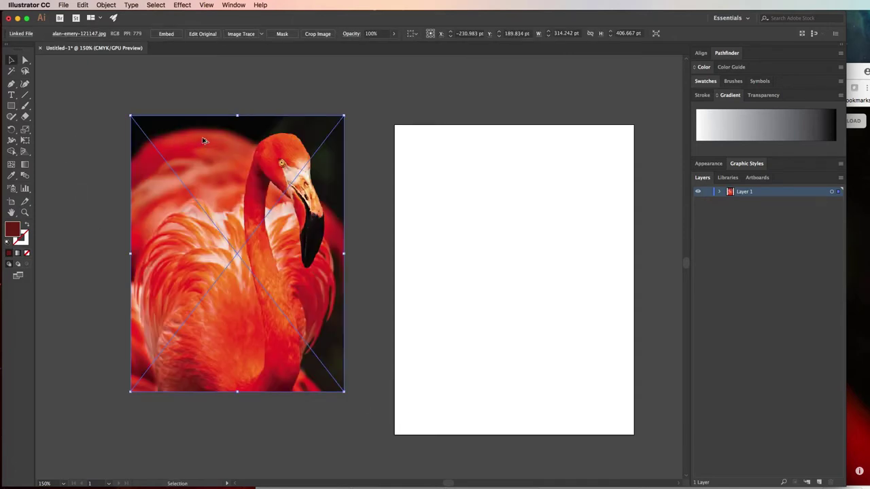
drag(202, 139, 470, 207)
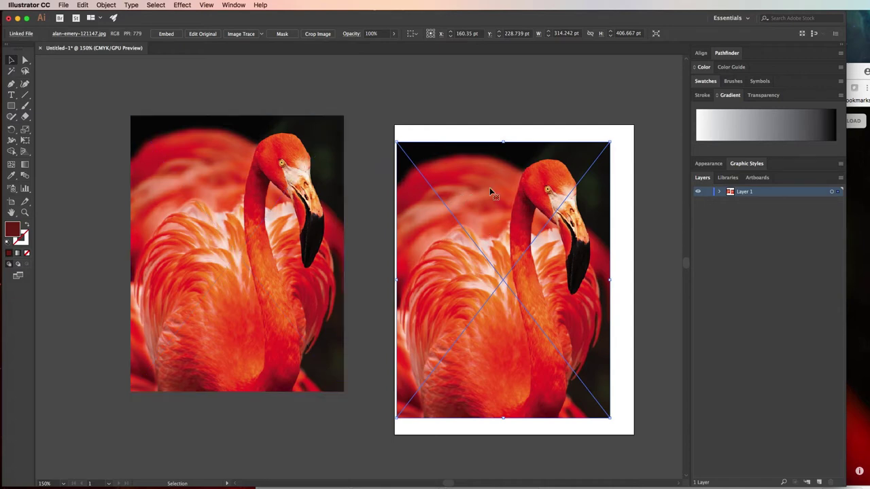
drag(491, 192, 485, 171)
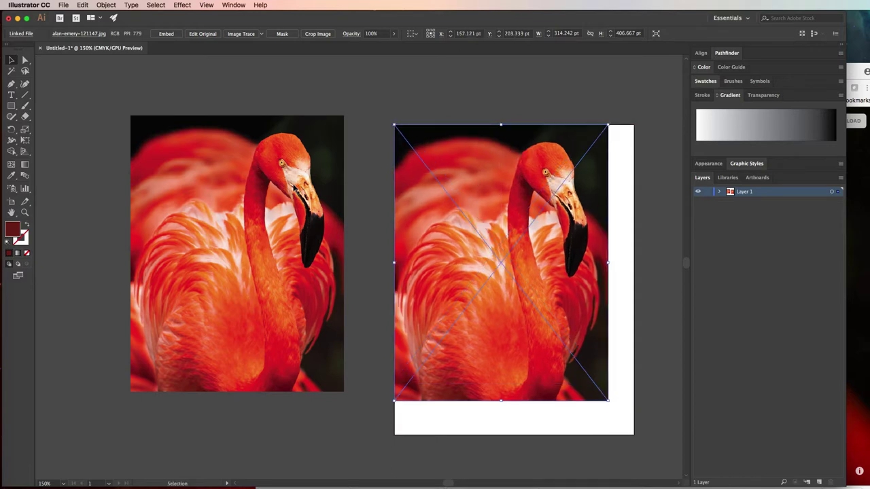
Fit the artboard to the flamingo copy, move the original closer, and select the copy
click(12, 203)
drag(634, 435, 608, 400)
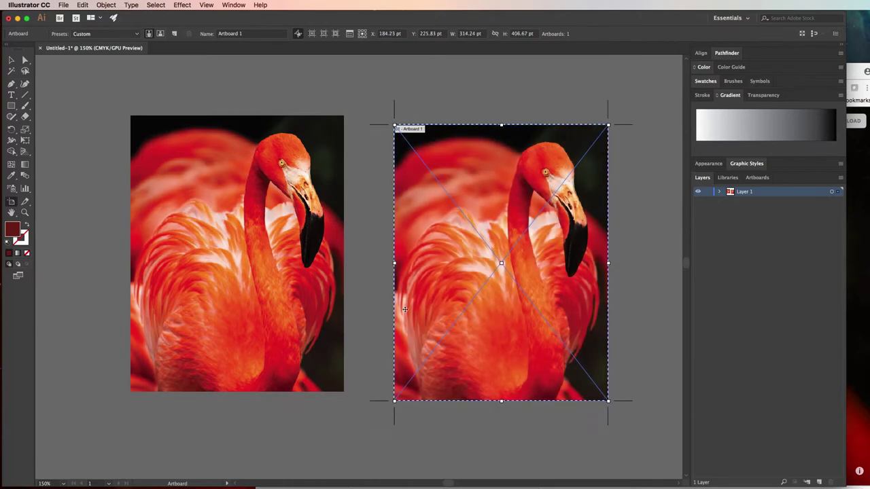
click(12, 60)
click(257, 177)
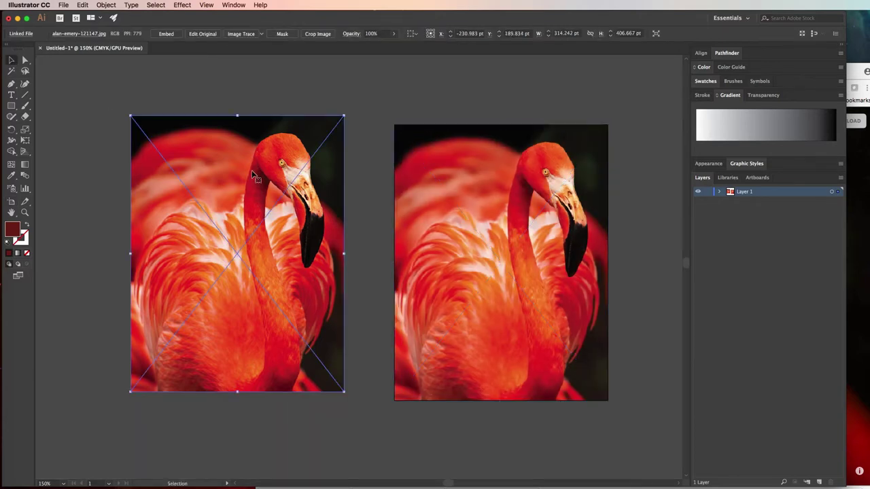
drag(257, 176, 295, 185)
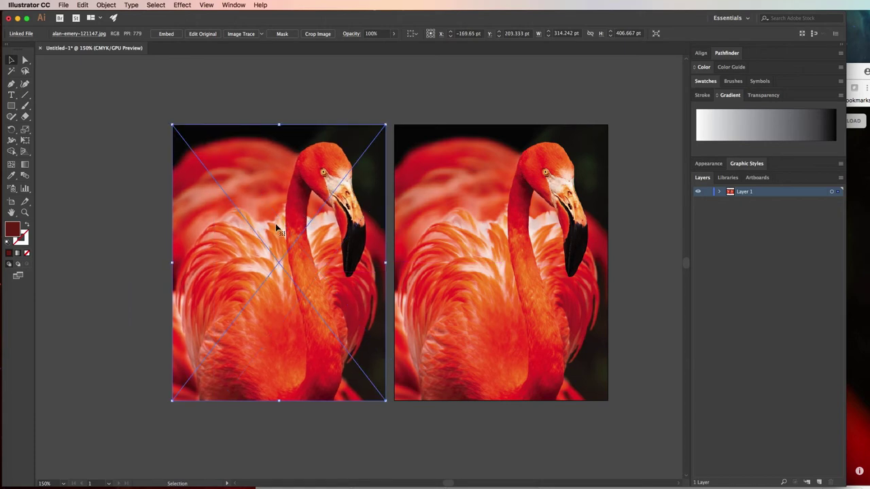
scroll(277, 231, up, 3)
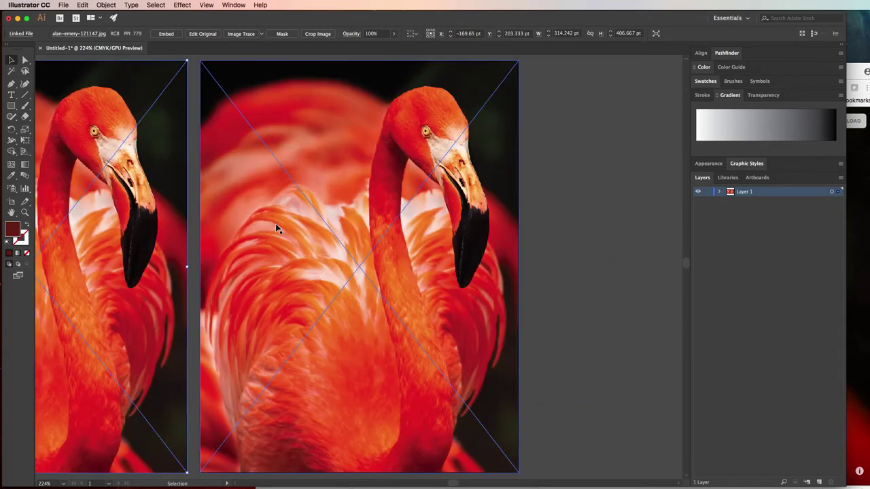
scroll(270, 229, left, 5)
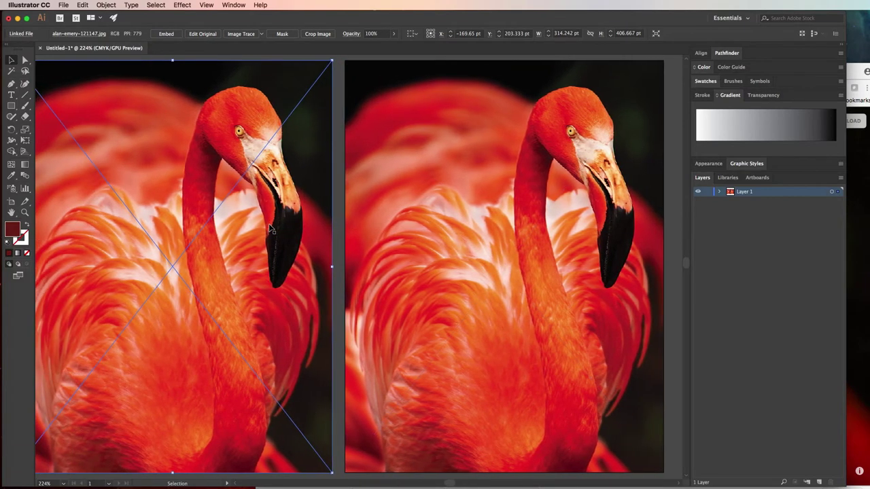
click(502, 189)
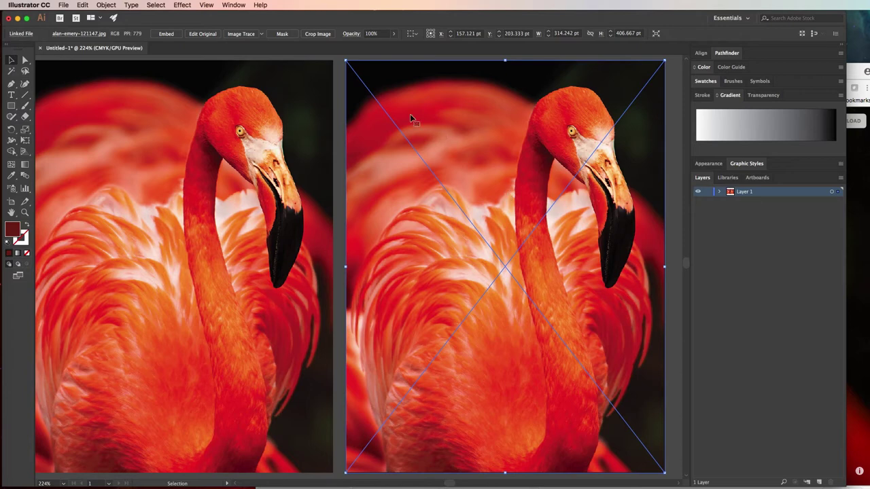
Image-trace the flamingo copy with the Default preset, accepting the large-image warning
click(241, 34)
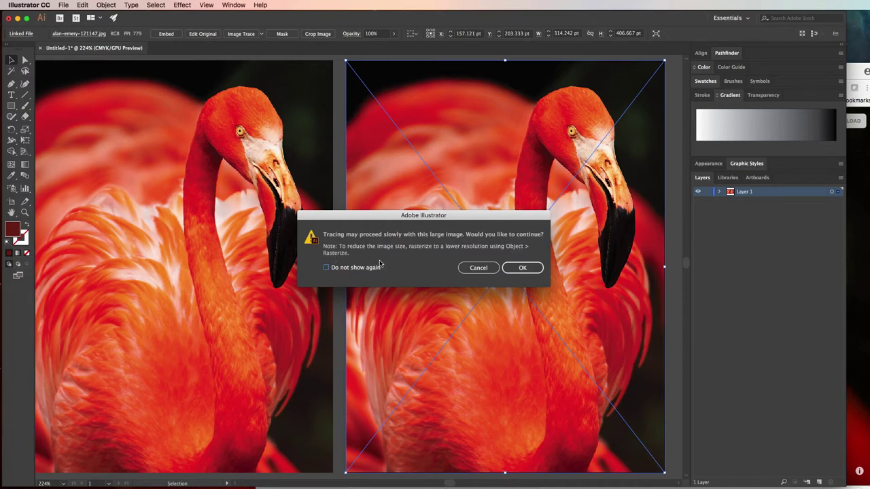
click(522, 269)
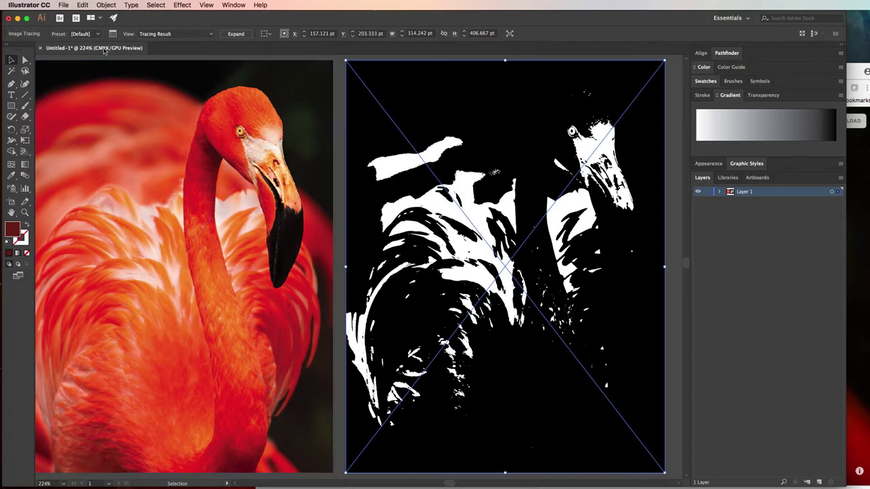
Browse the Control bar tracing presets and view options, keeping Tracing Result
click(85, 34)
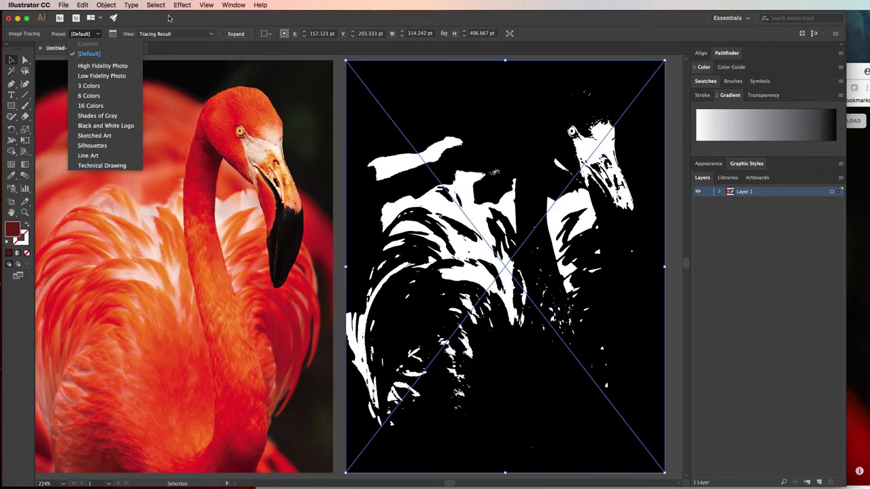
click(168, 20)
click(171, 34)
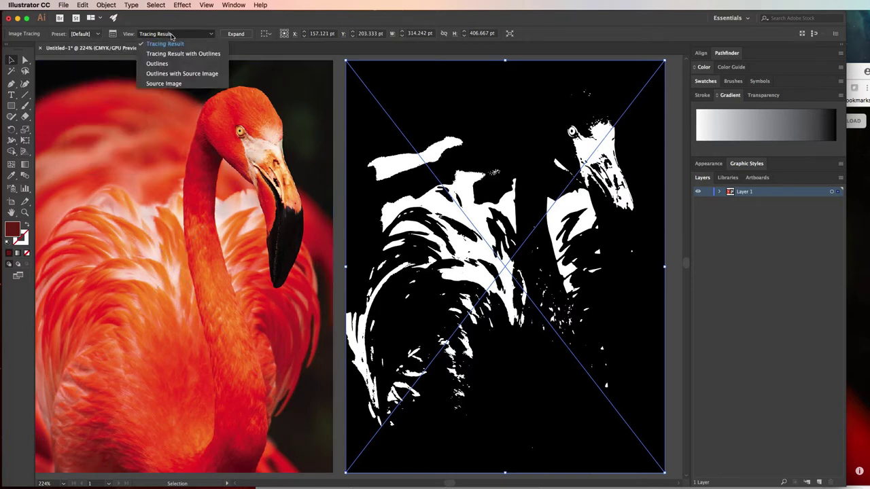
click(172, 34)
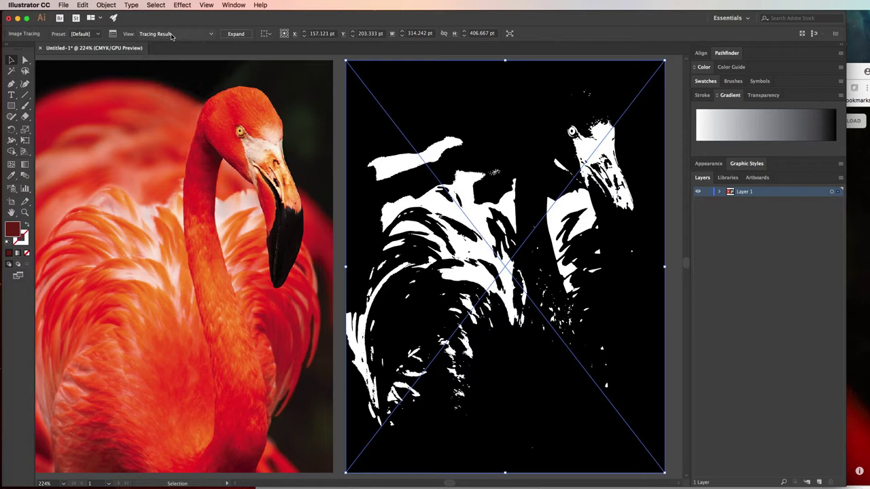
Inspect the Image Trace panel's preset list and Advanced settings without changing them
click(114, 35)
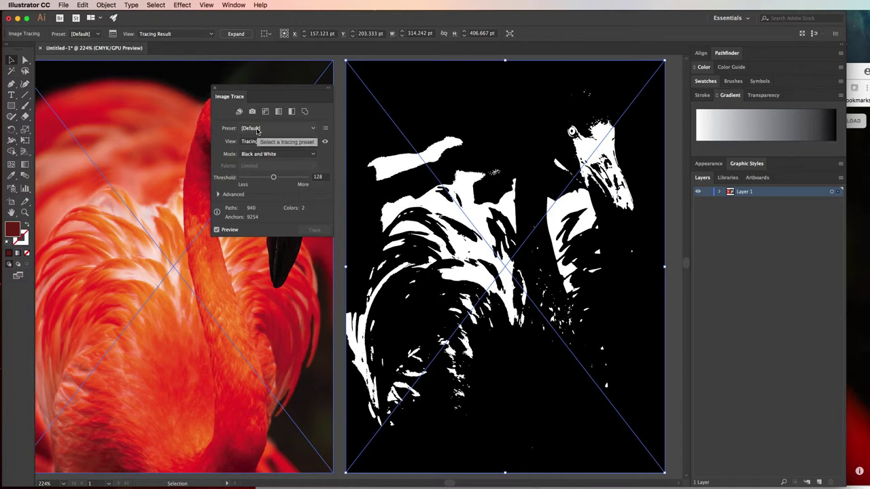
click(257, 129)
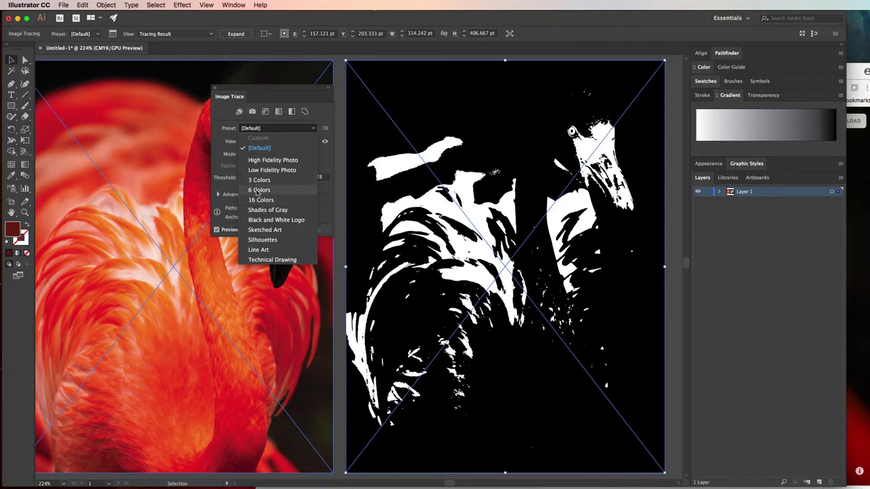
click(328, 161)
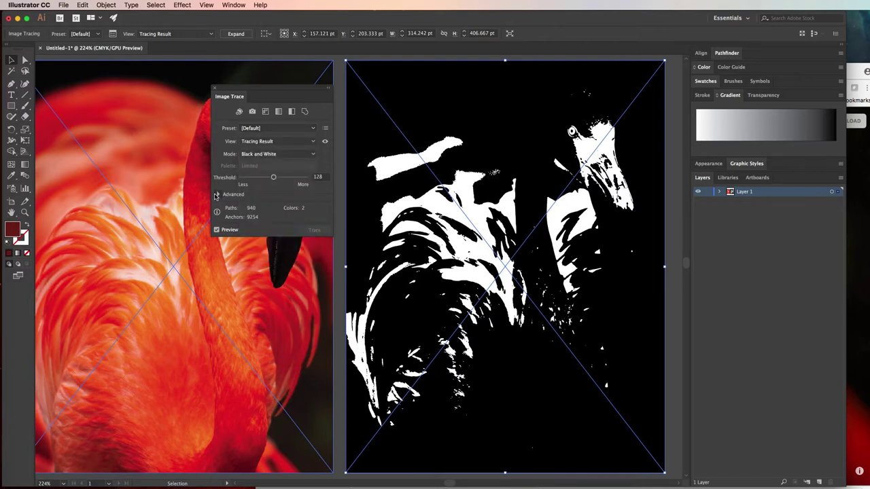
click(218, 195)
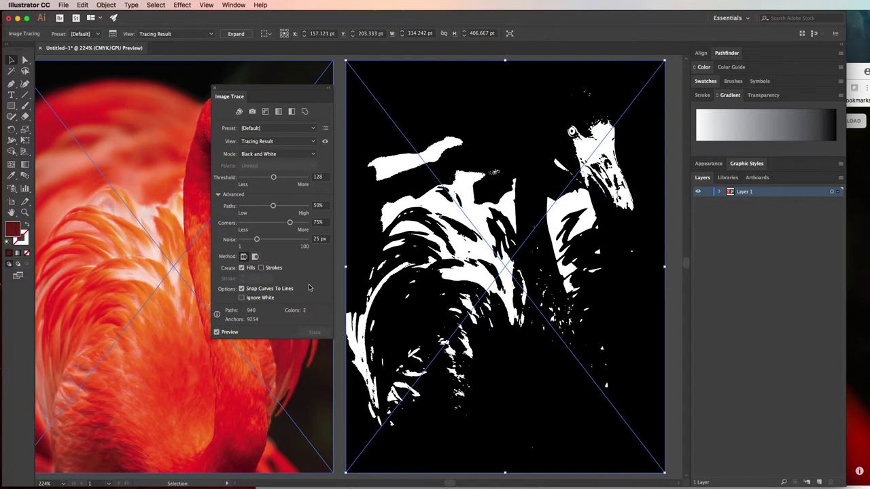
click(215, 89)
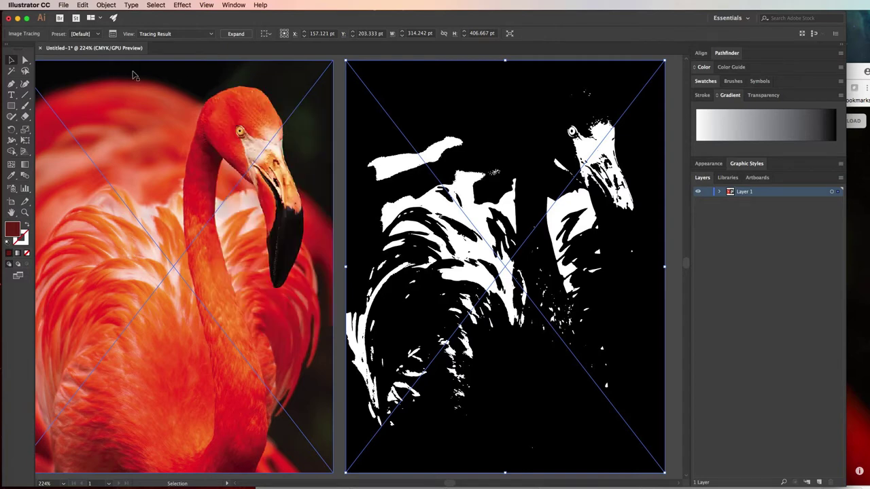
click(82, 34)
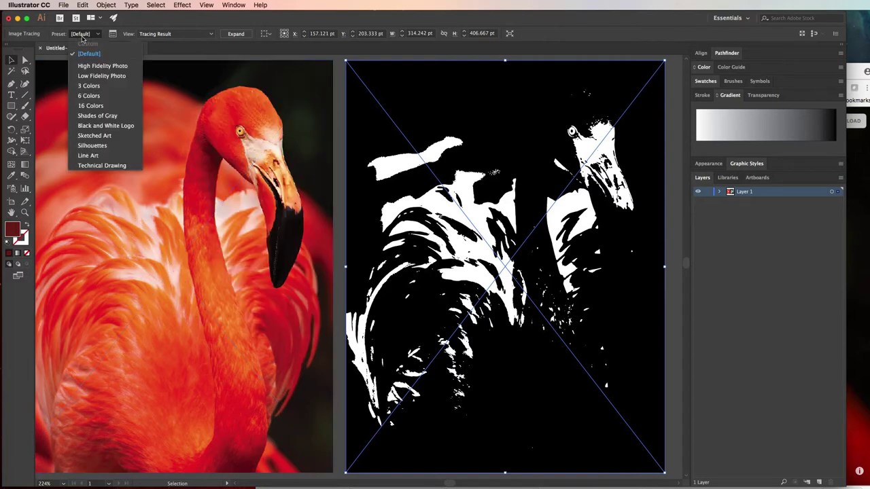
Re-trace the flamingo copy with the 6 Colors preset and deselect it
click(89, 96)
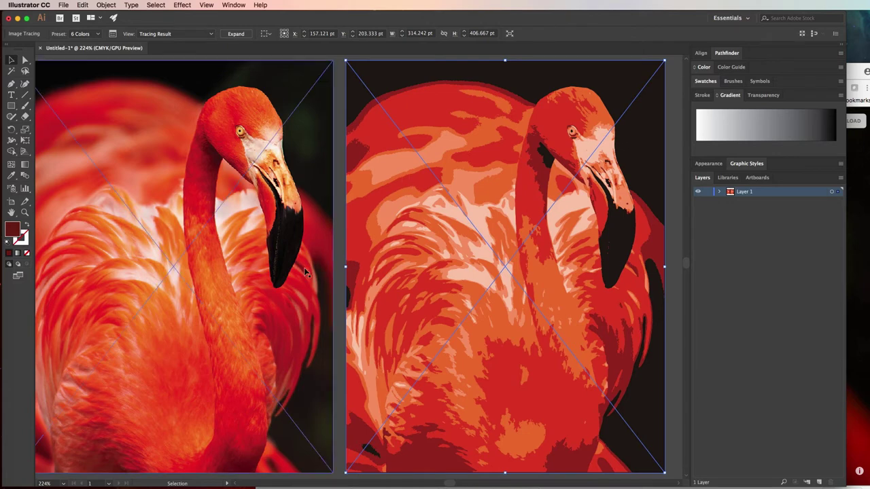
click(337, 289)
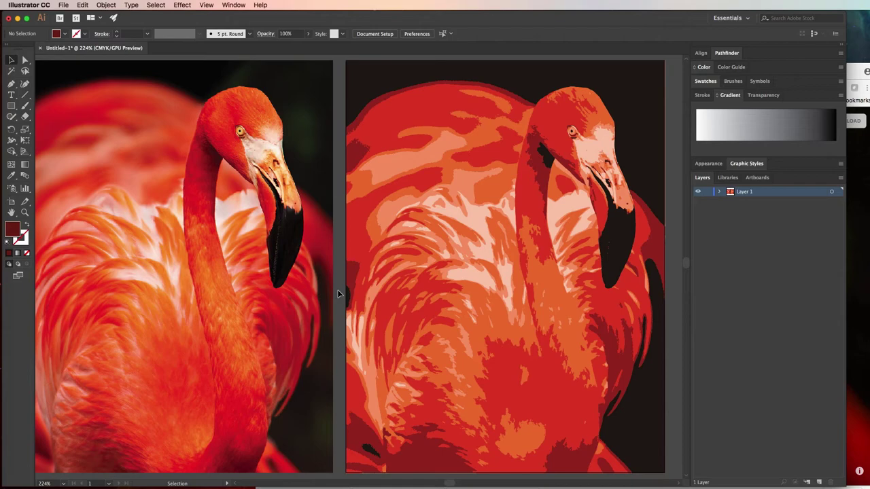
click(403, 271)
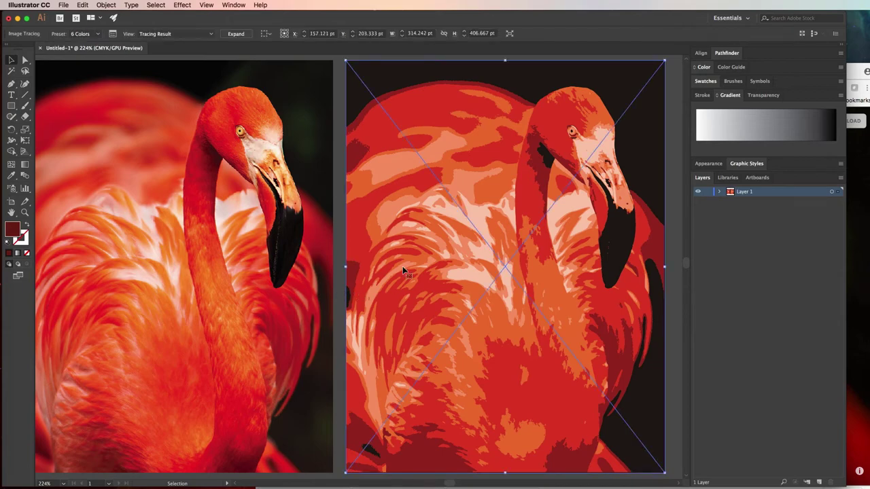
scroll(403, 271, up, 8)
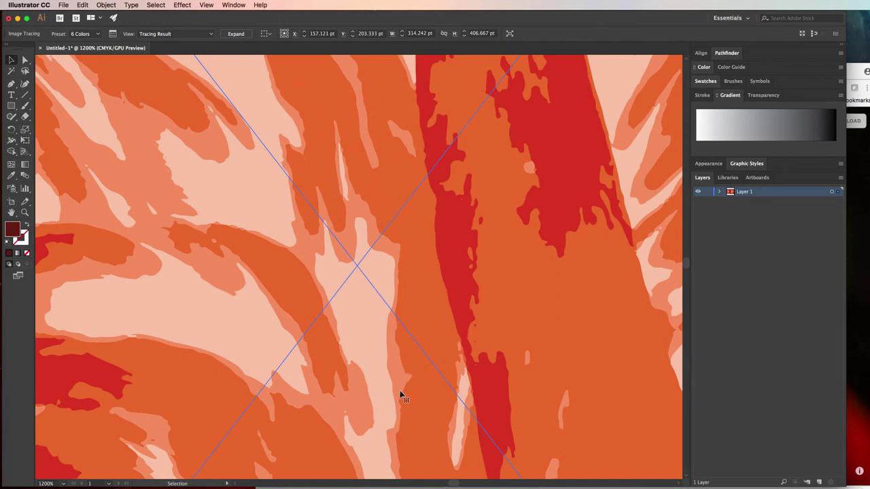
scroll(227, 351, left, 10)
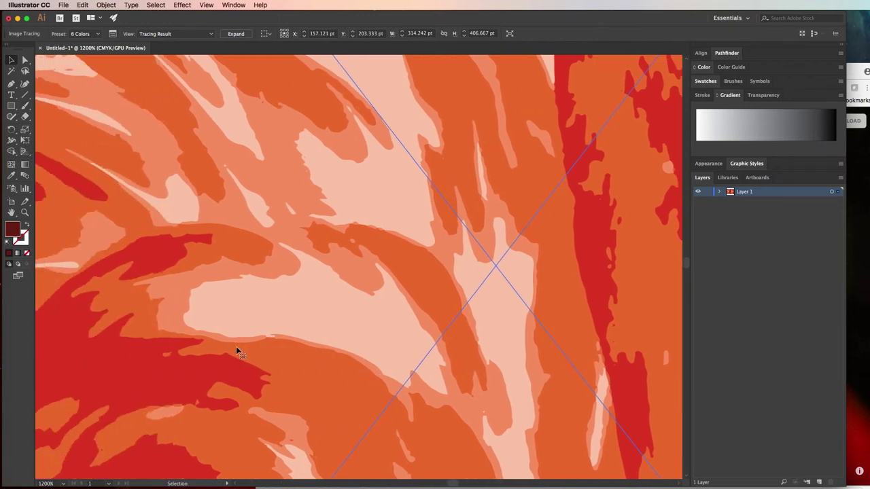
scroll(241, 349, left, 15)
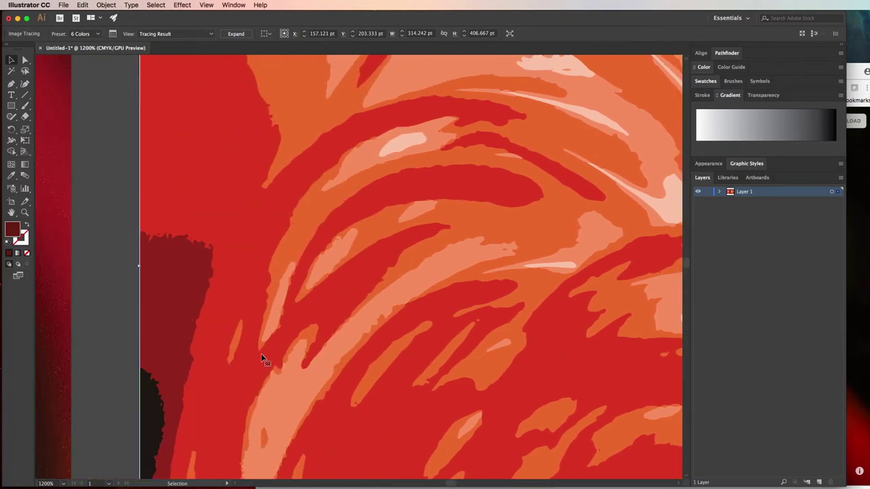
scroll(266, 359, left, 10)
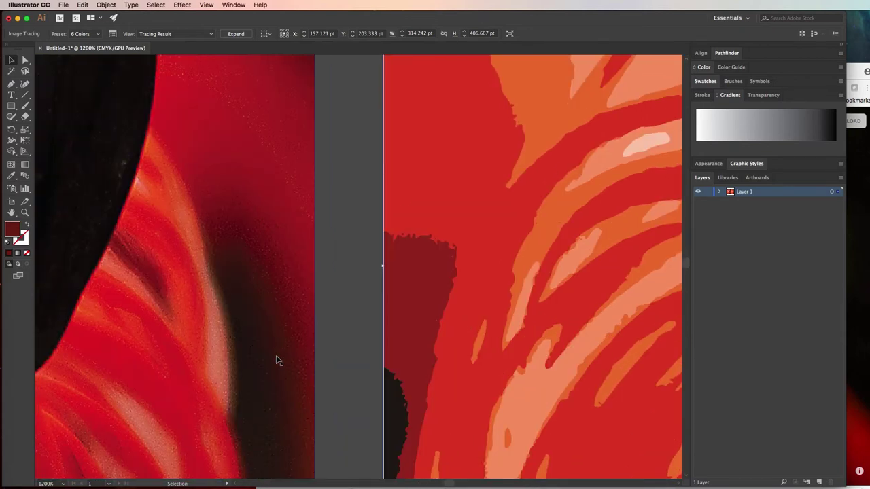
scroll(276, 356, left, 3)
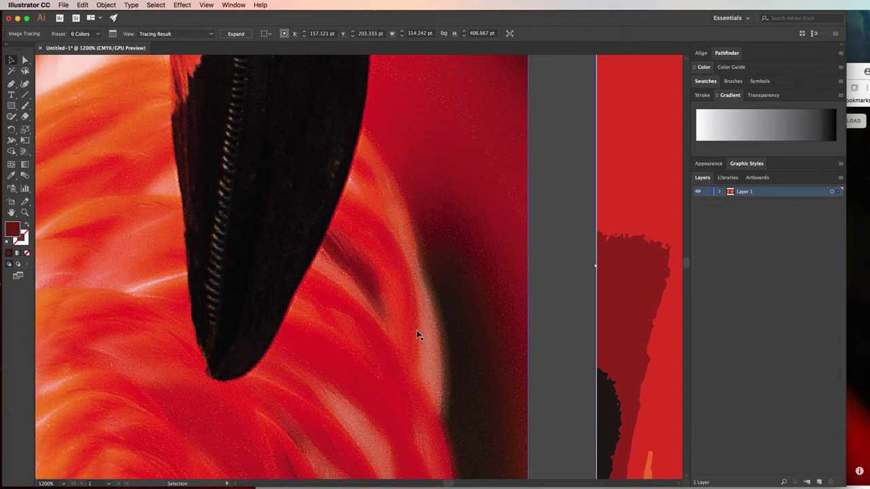
key(super+0)
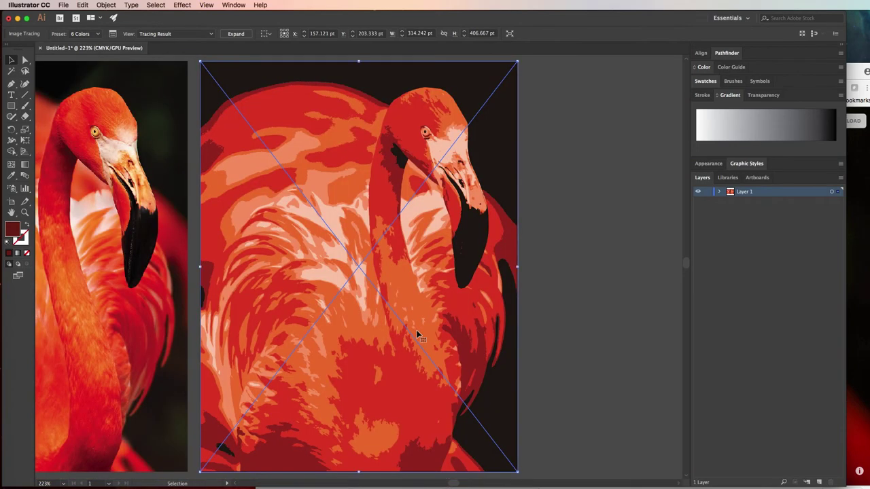
scroll(418, 335, left, 5)
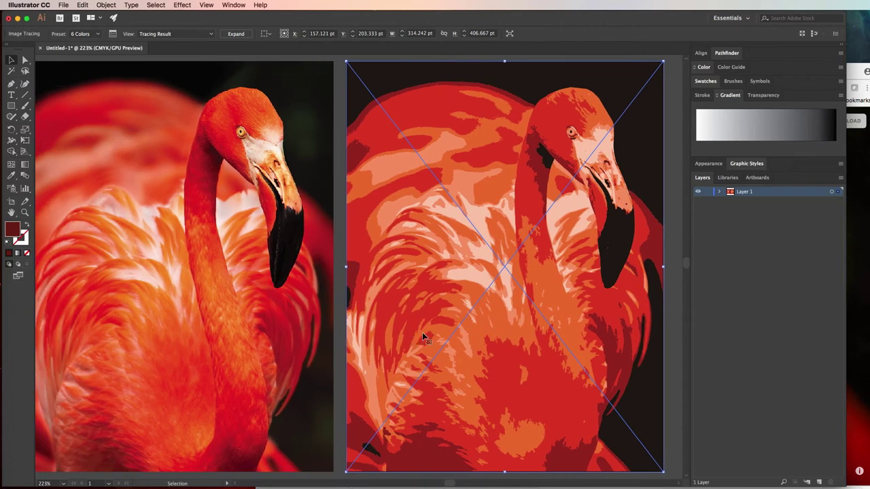
Expand the 6 Colors tracing into editable vector paths and reselect the resulting group
click(678, 264)
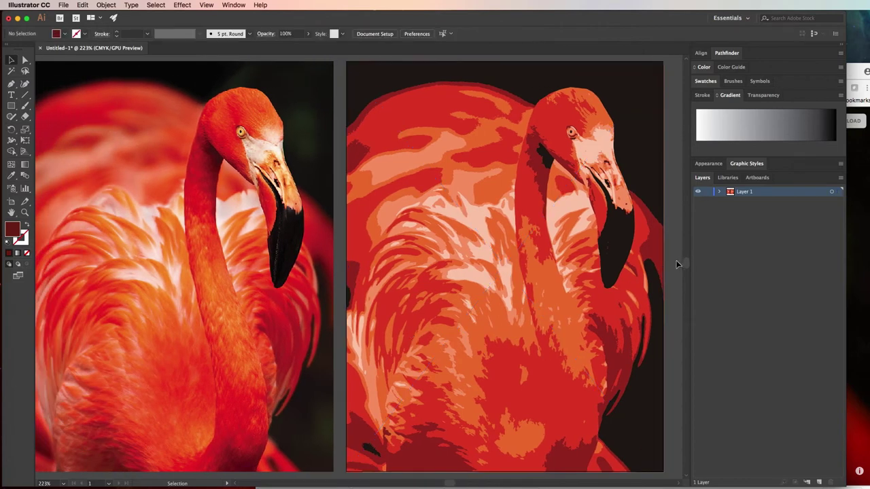
click(551, 261)
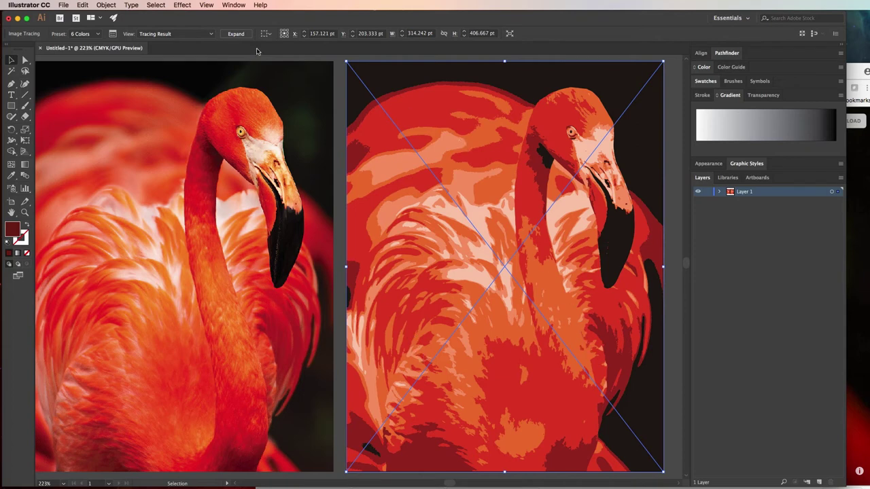
click(236, 34)
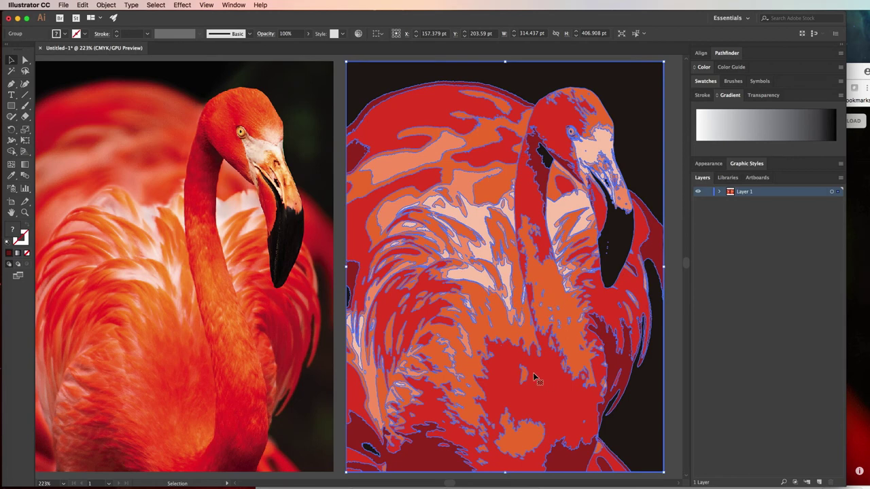
click(670, 148)
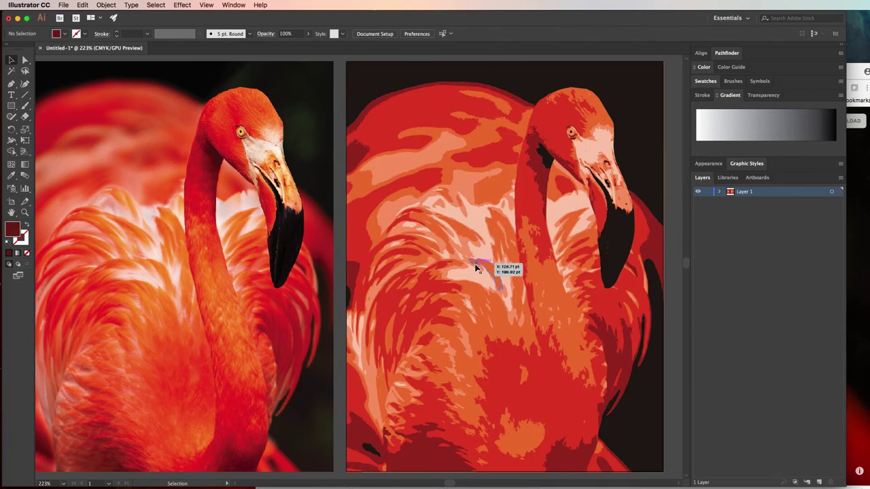
click(496, 269)
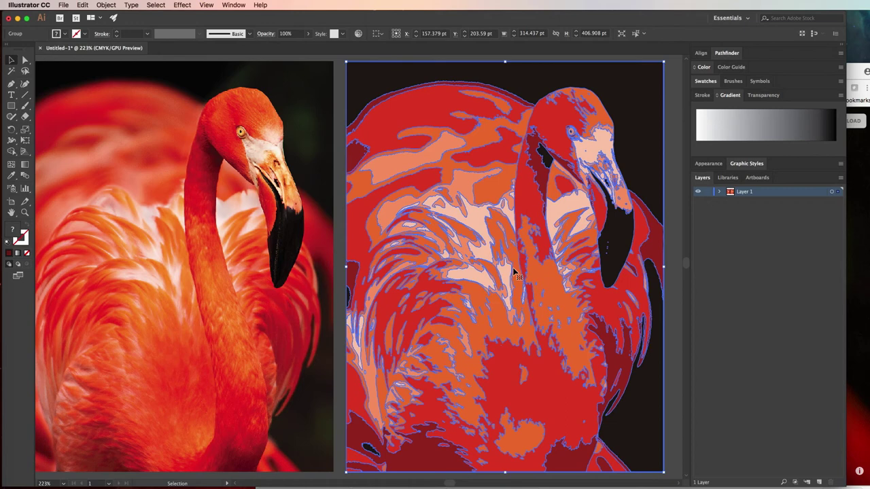
scroll(476, 234, right, 1)
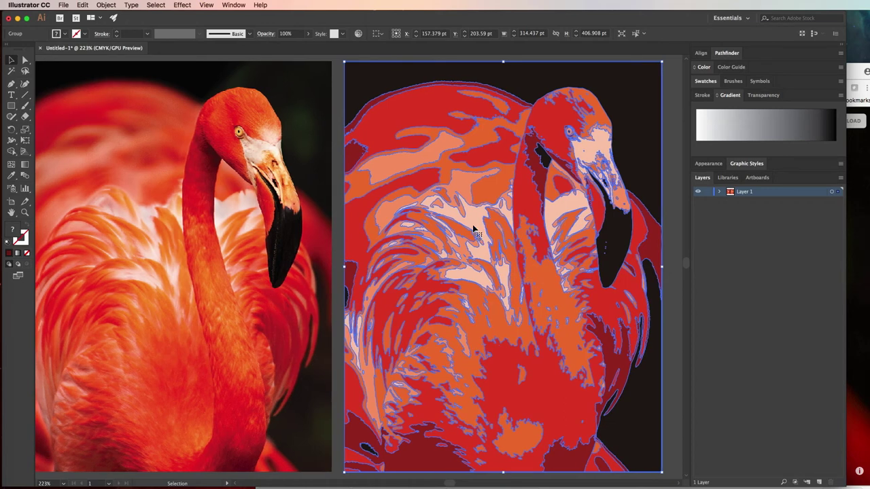
right_click(474, 226)
click(492, 293)
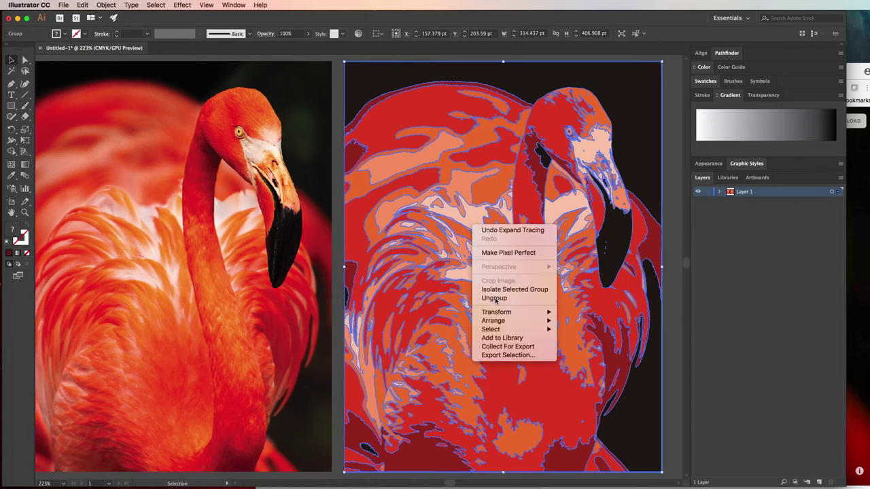
click(672, 156)
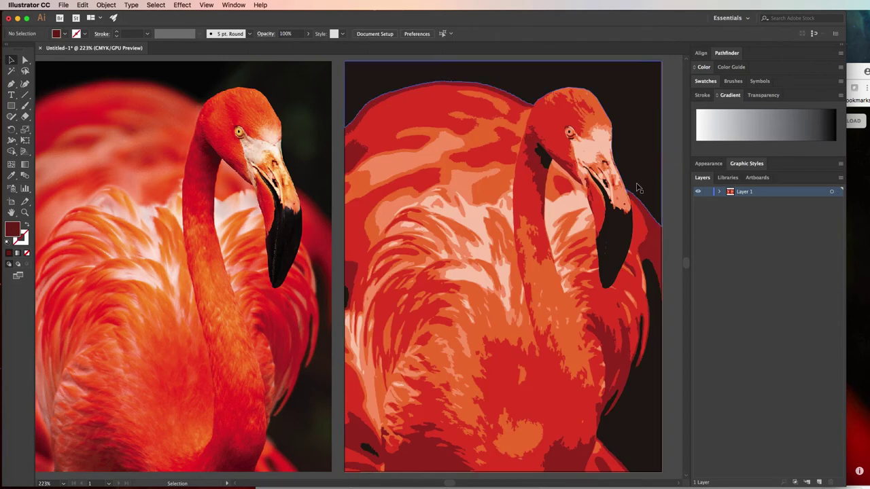
click(624, 238)
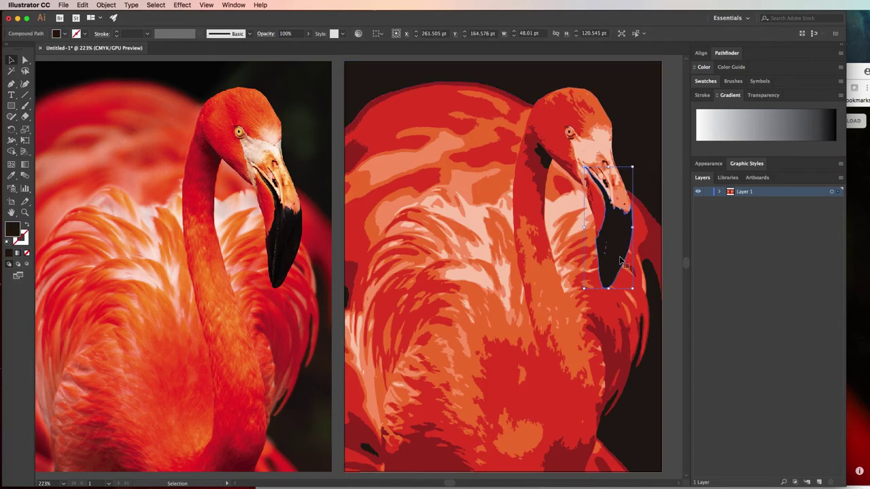
click(64, 34)
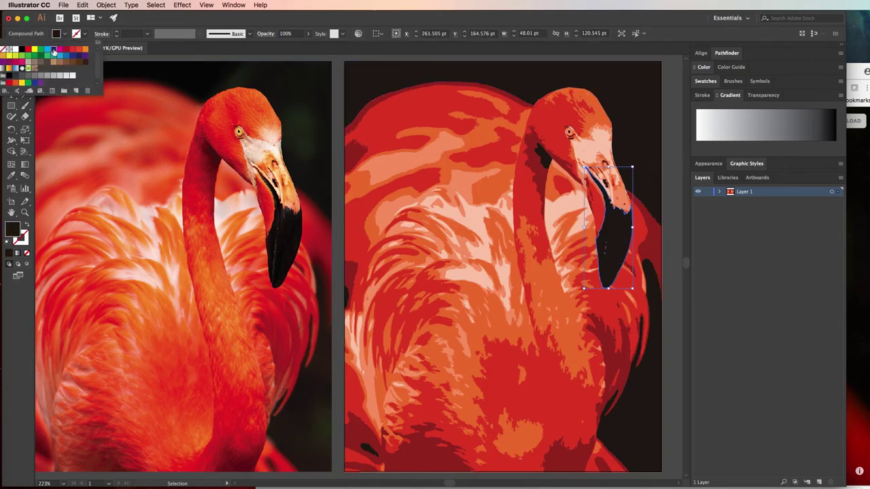
click(54, 52)
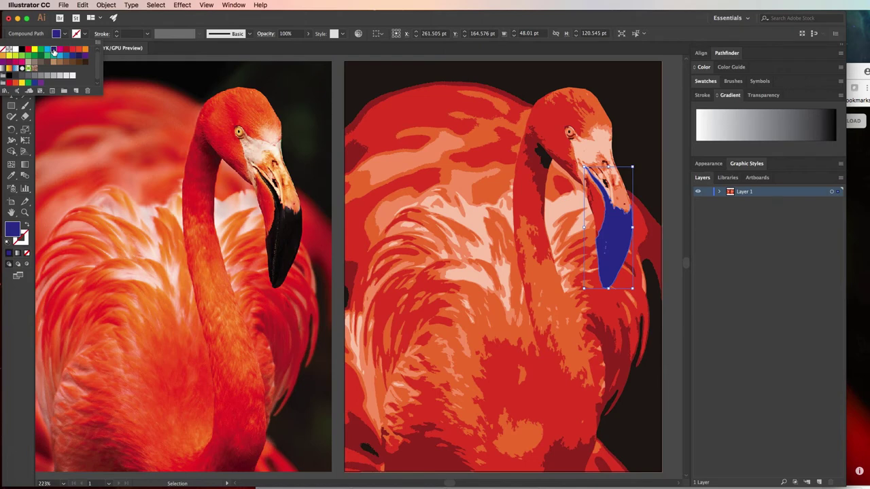
click(612, 224)
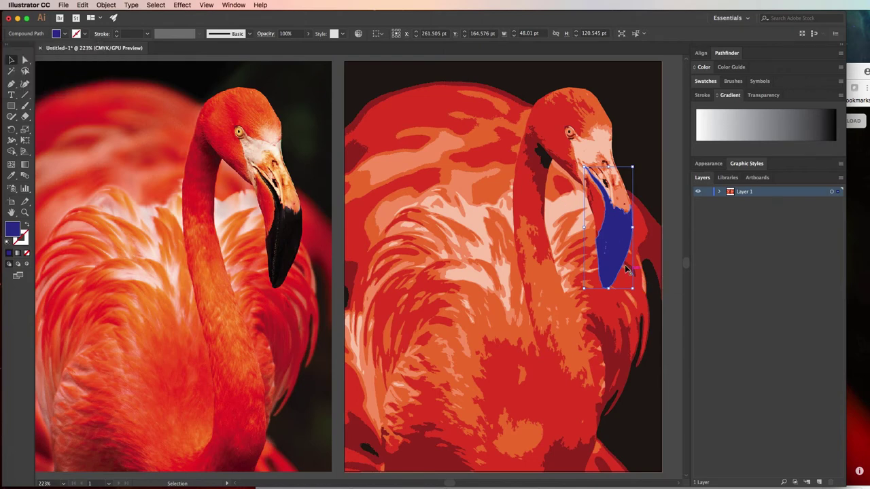
drag(618, 253, 640, 313)
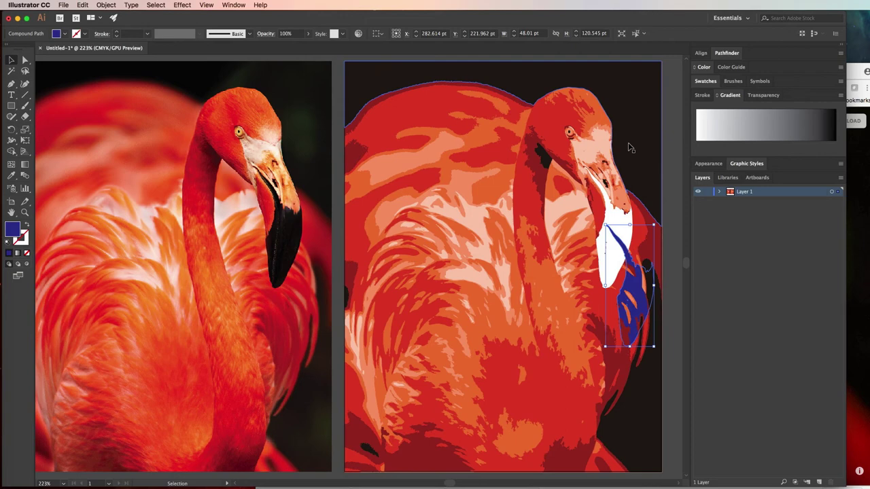
key(super+z)
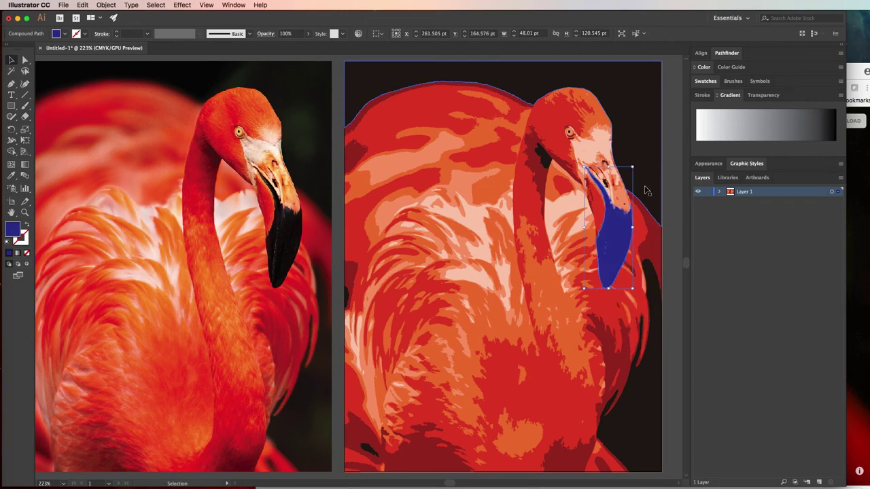
key(super+z)
click(644, 192)
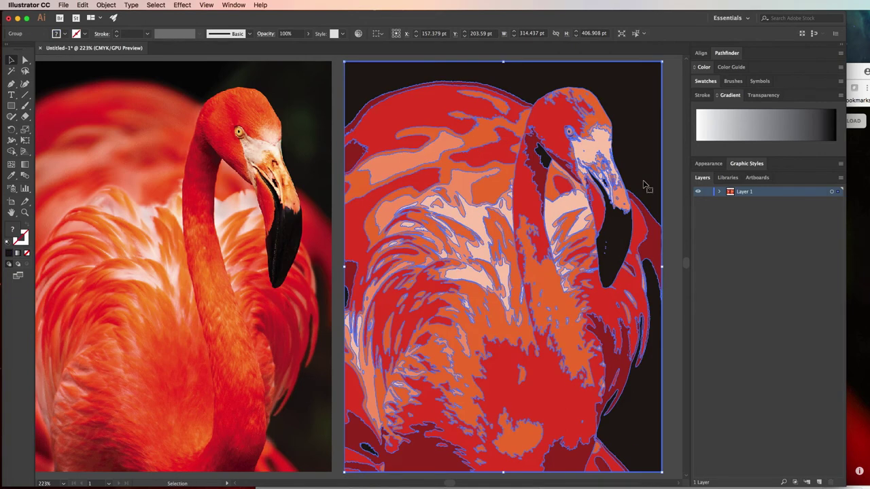
click(667, 165)
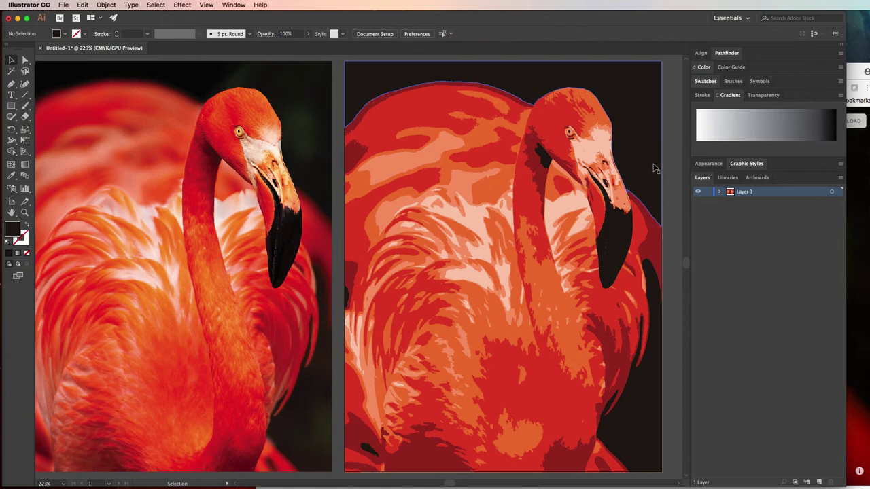
scroll(653, 167, right, 3)
scroll(651, 166, right, 5)
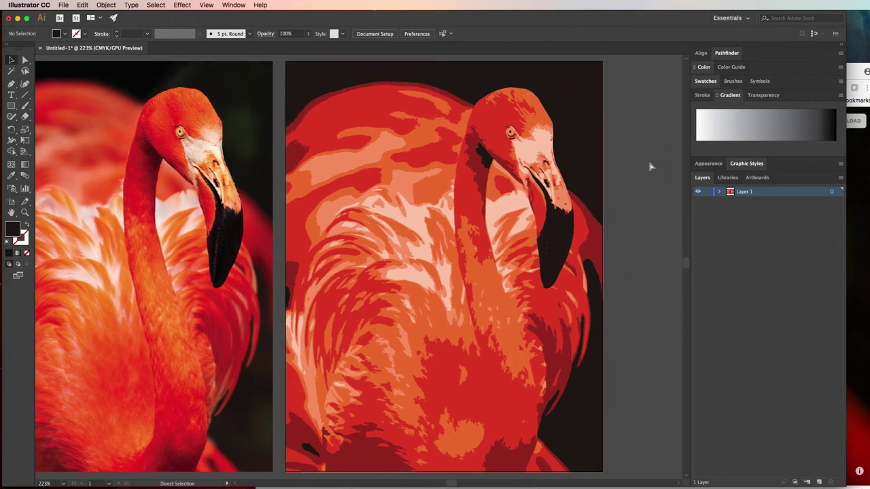
Duplicate Artboard 2 with its traced flamingo to the right as a third artboard
key(super+minus)
key(super+minus)
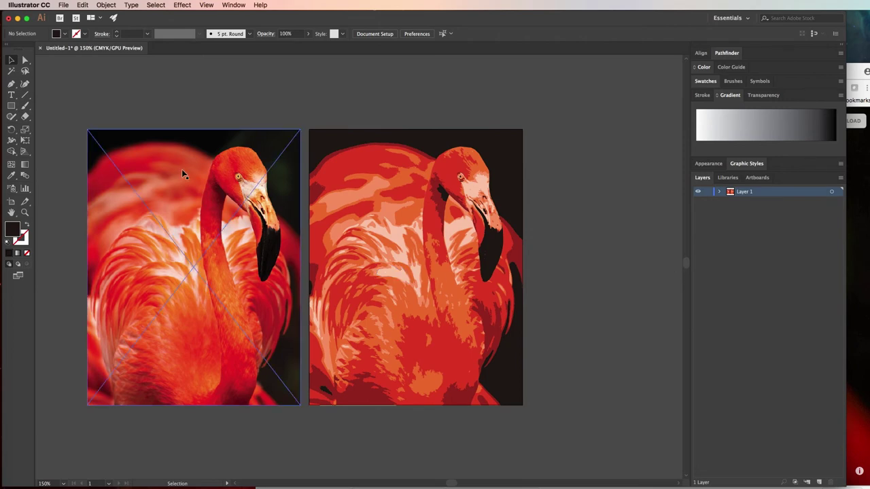
click(10, 201)
scroll(278, 191, right, 5)
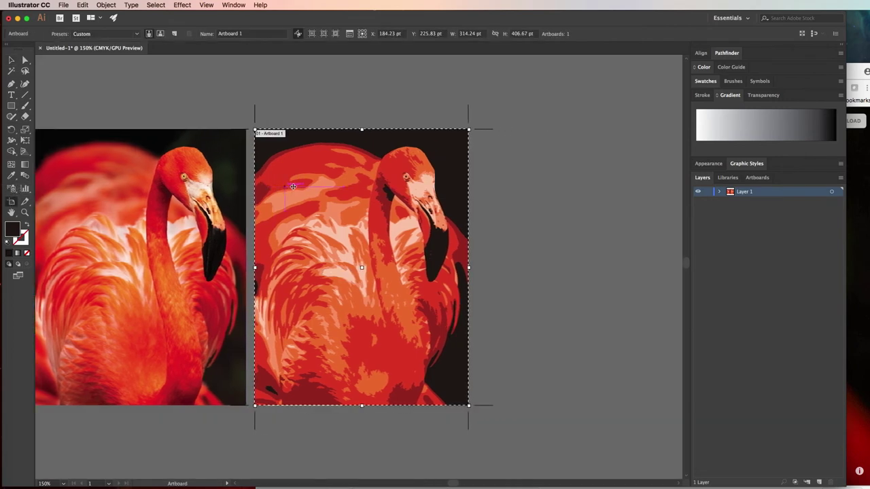
click(231, 185)
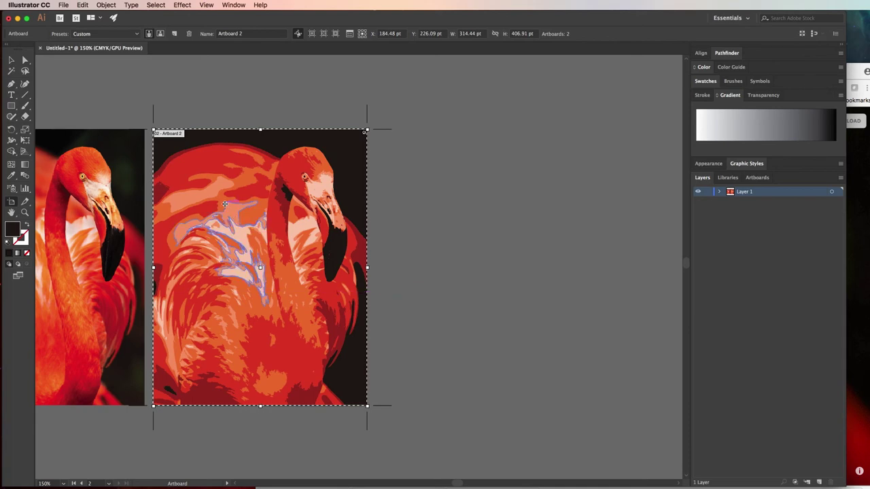
drag(214, 203, 443, 210)
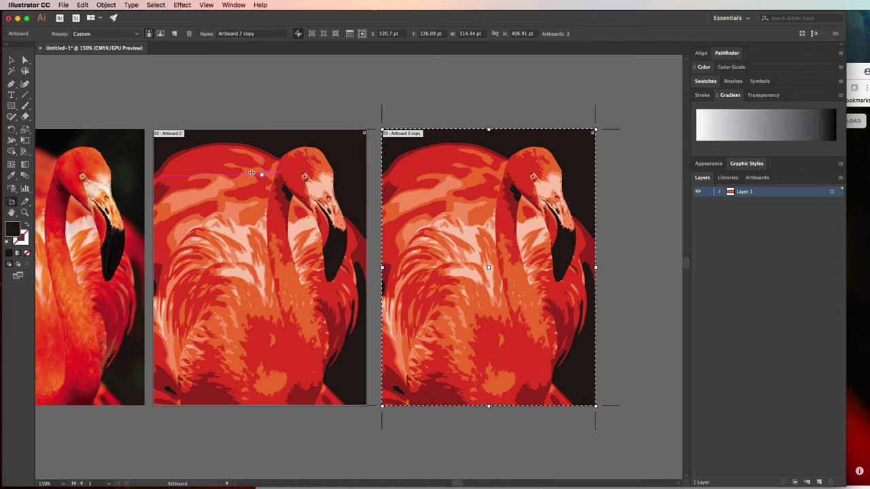
click(10, 61)
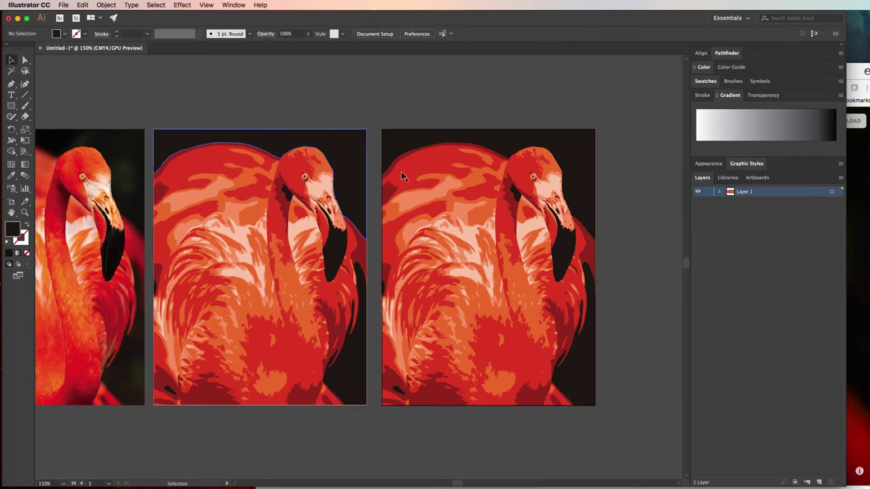
Open Recolor Artwork on the third flamingo and randomly shuffle its colour order several times
click(458, 193)
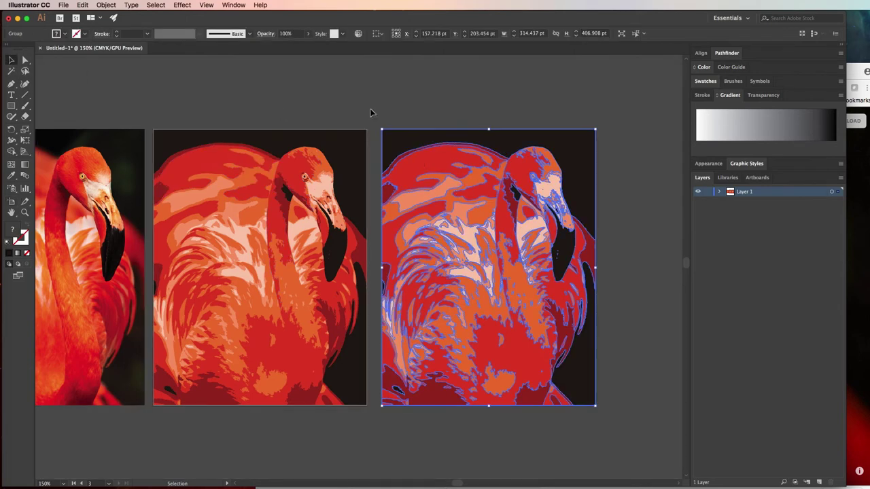
click(361, 35)
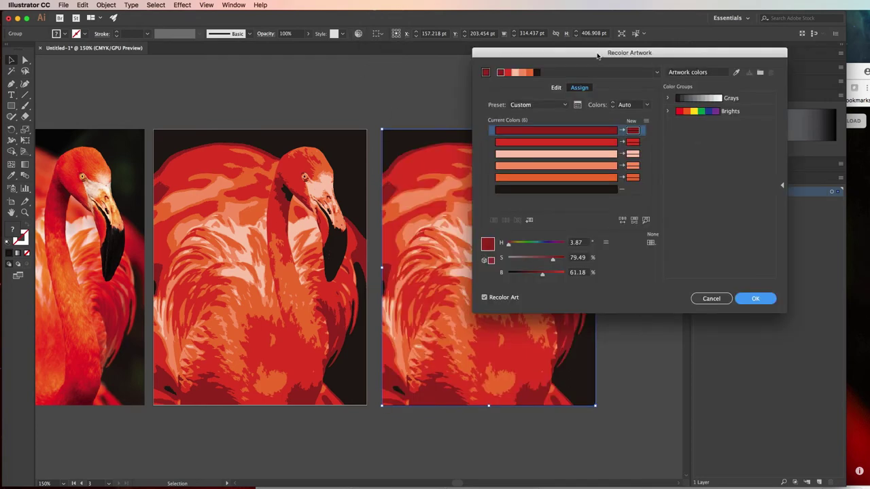
drag(602, 56, 718, 137)
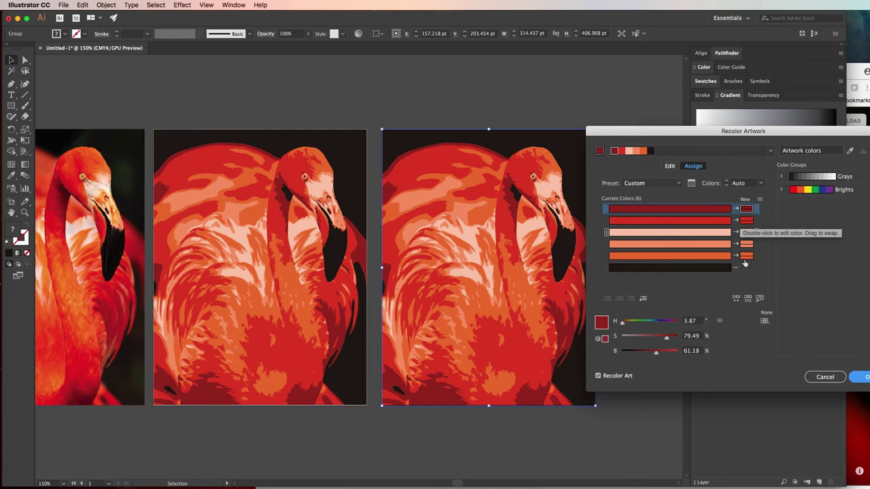
click(736, 302)
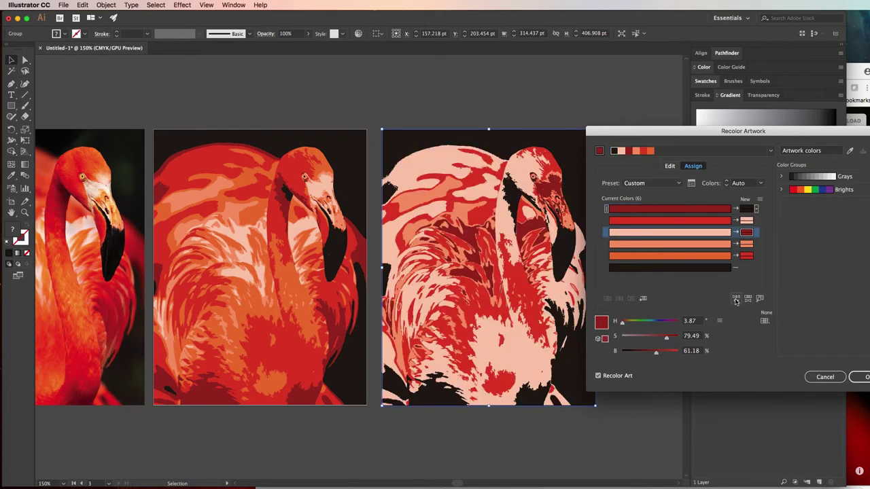
click(735, 301)
click(736, 301)
click(736, 301)
click(736, 301)
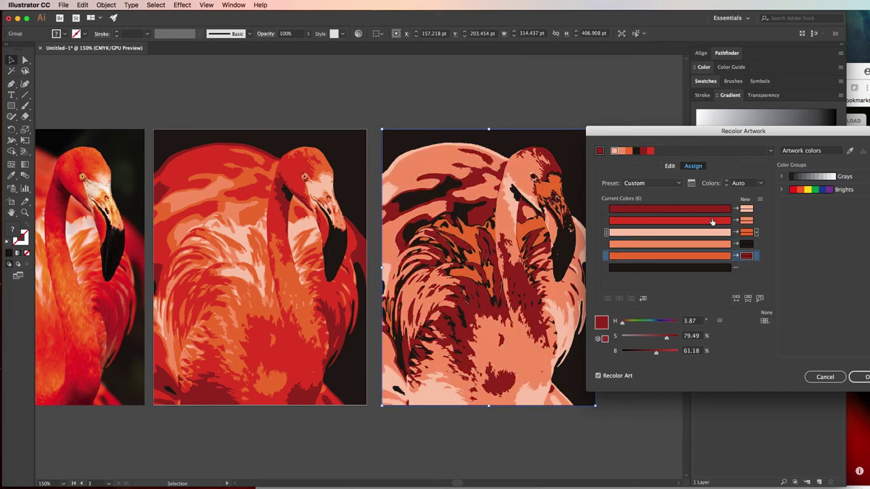
click(737, 301)
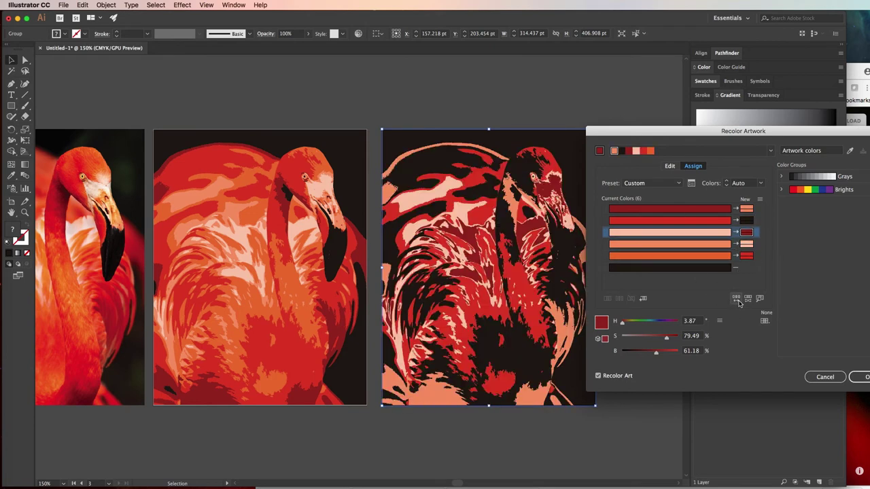
click(737, 301)
click(736, 301)
Randomize saturation and brightness repeatedly, ending with muted browns, tans and dark reds
click(747, 302)
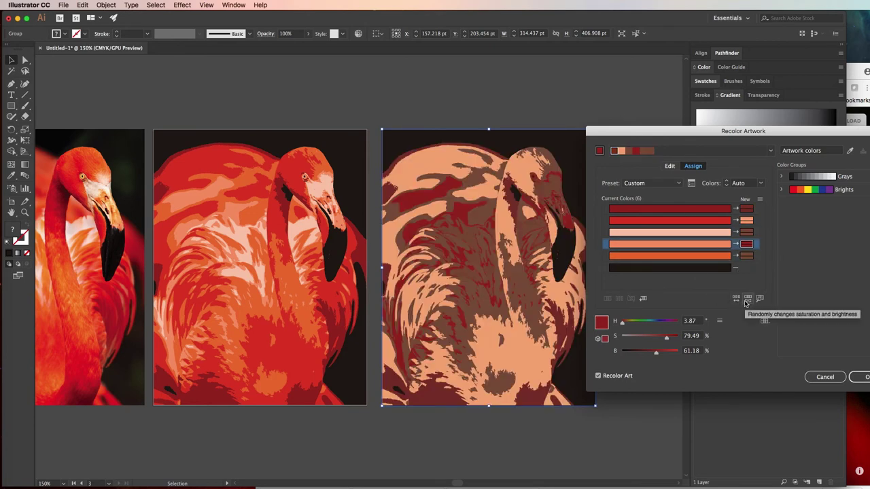
click(747, 302)
click(747, 302)
click(747, 301)
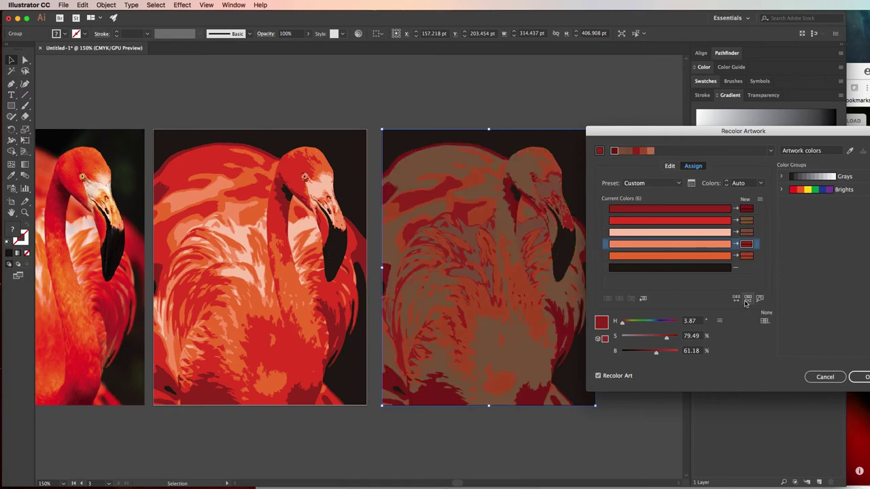
click(746, 302)
click(746, 302)
click(747, 302)
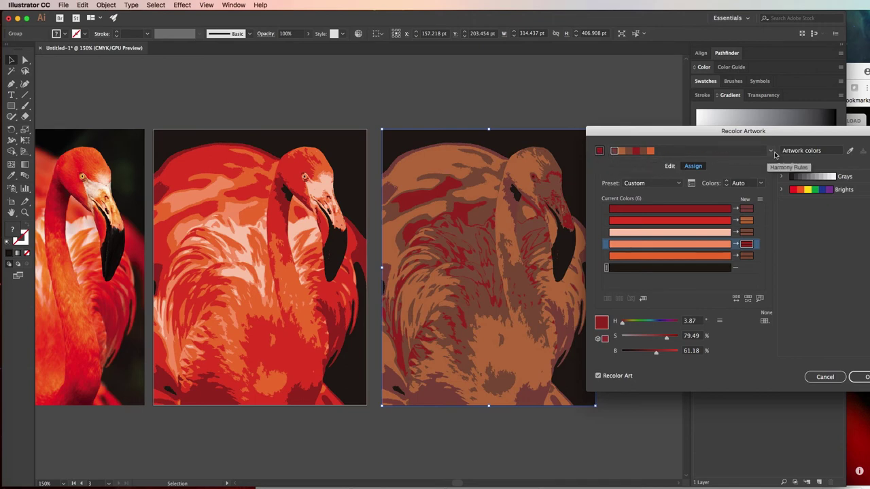
Preview Complementary 2 and Monochromatic, then apply Tetrad 2 and raise the main red's brightness to 77
click(772, 154)
click(739, 187)
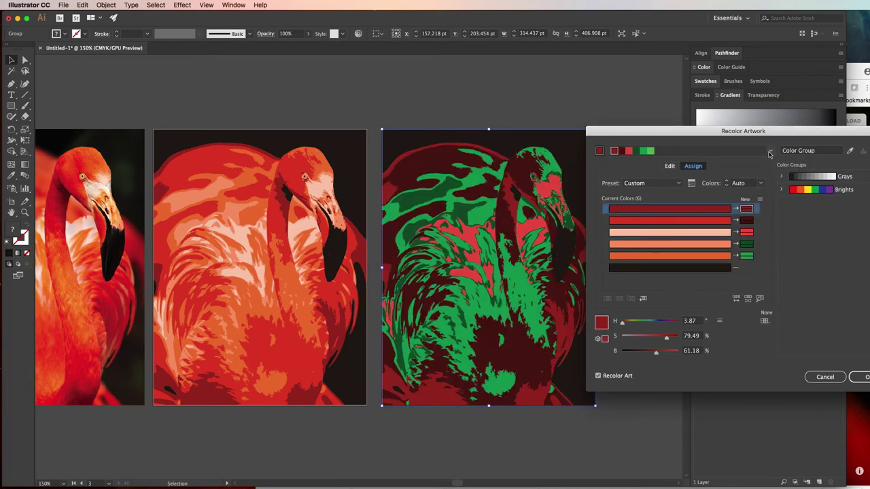
click(771, 151)
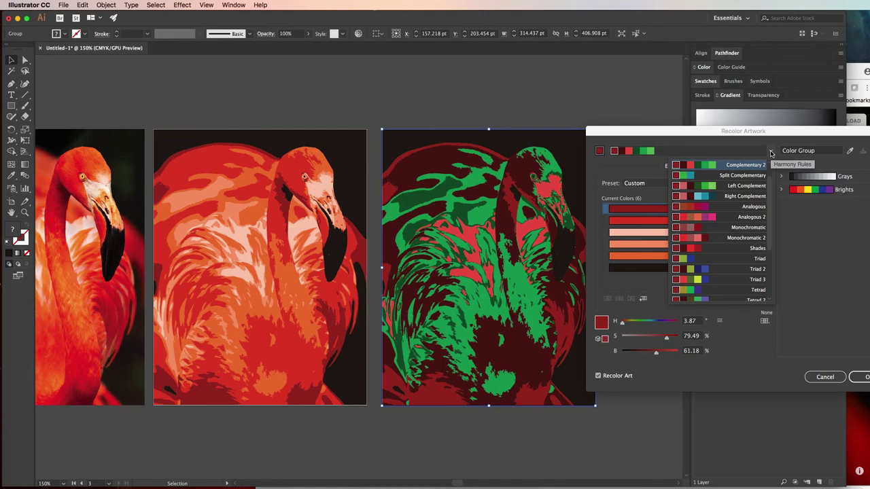
click(742, 229)
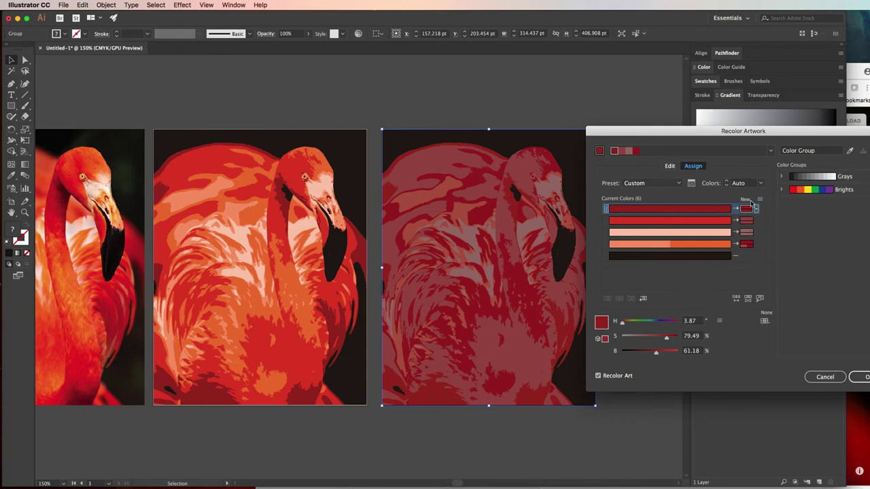
click(771, 151)
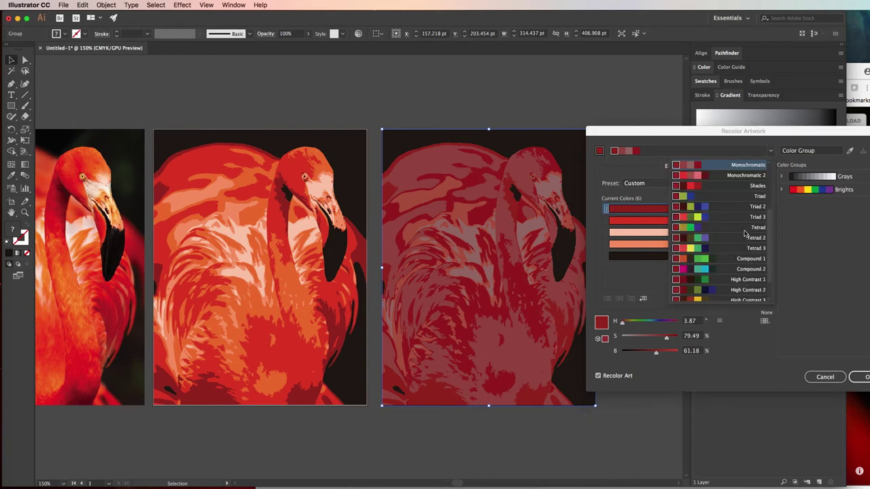
click(743, 238)
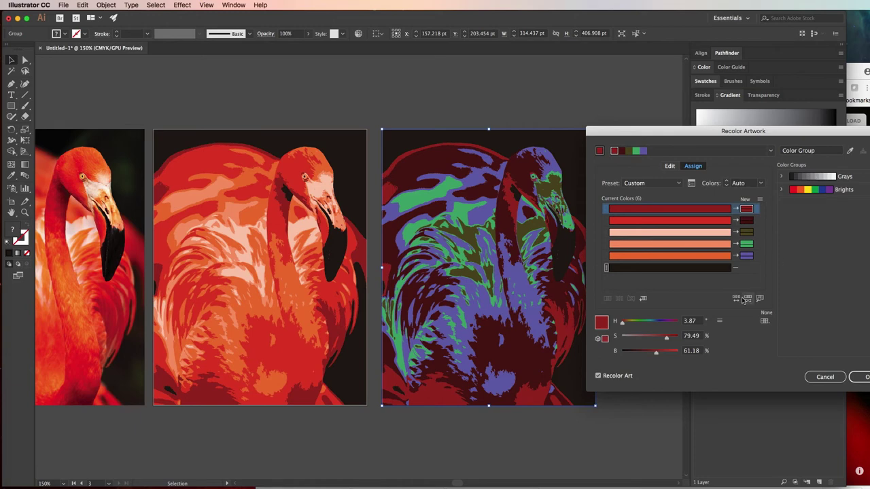
drag(656, 353, 666, 355)
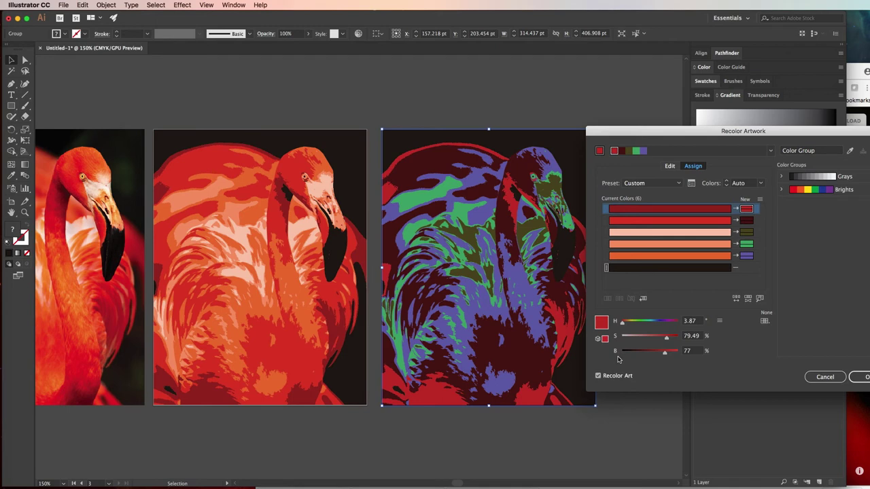
Rotate the harmony colours on the colour wheel to a 204.86° base hue, giving blues and yellows
click(670, 167)
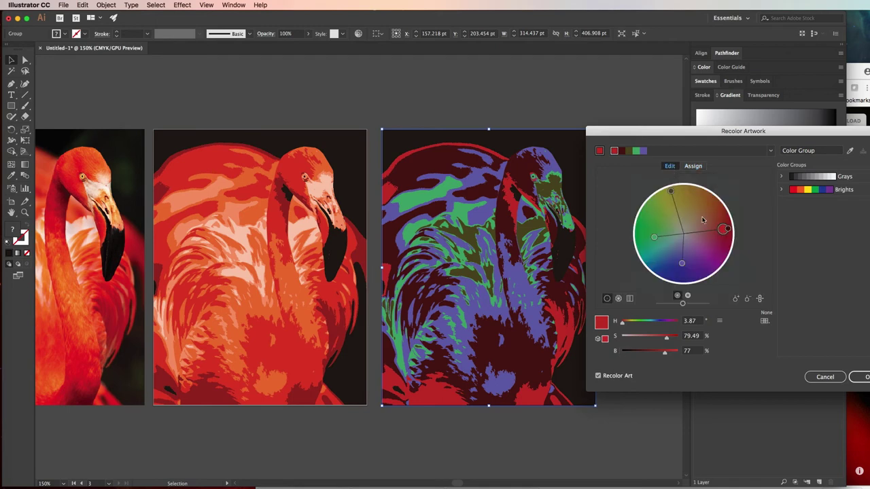
drag(723, 232, 698, 201)
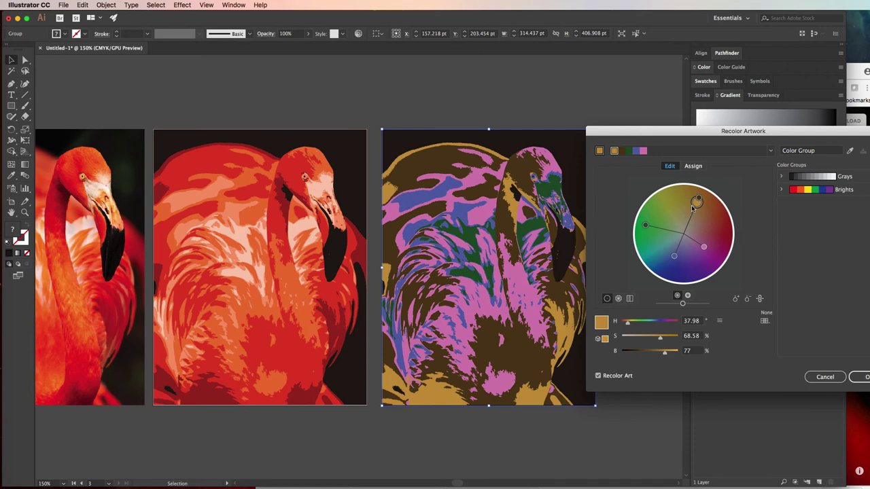
drag(694, 204, 662, 268)
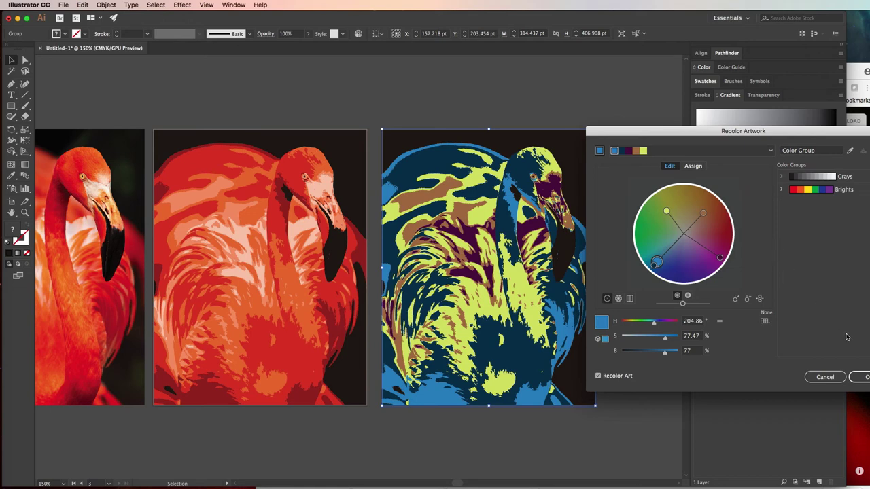
click(864, 377)
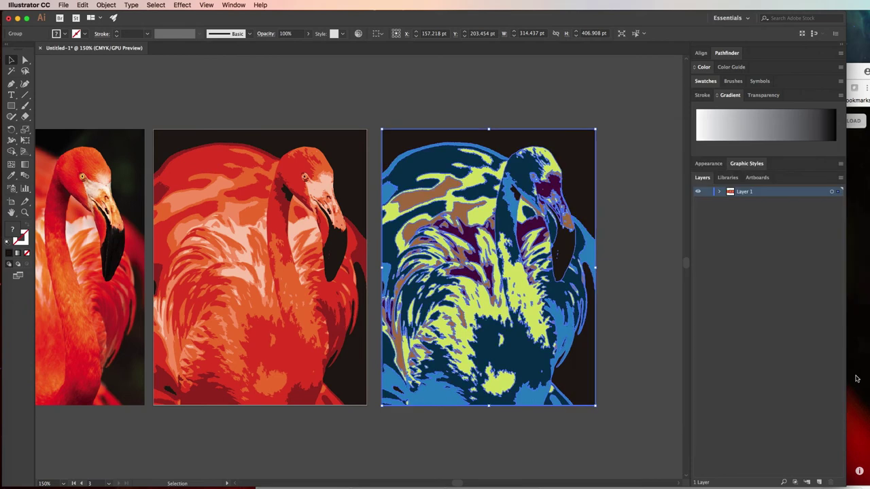
click(645, 366)
scroll(643, 366, left, 5)
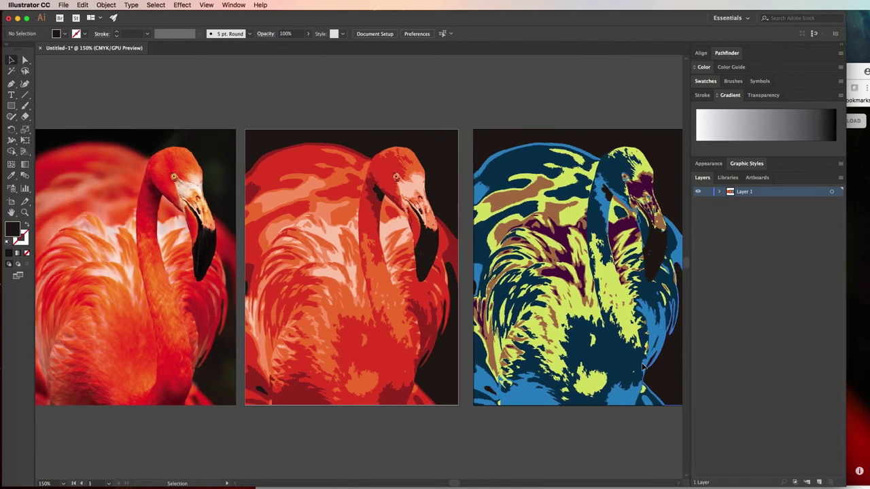
scroll(643, 366, left, 2)
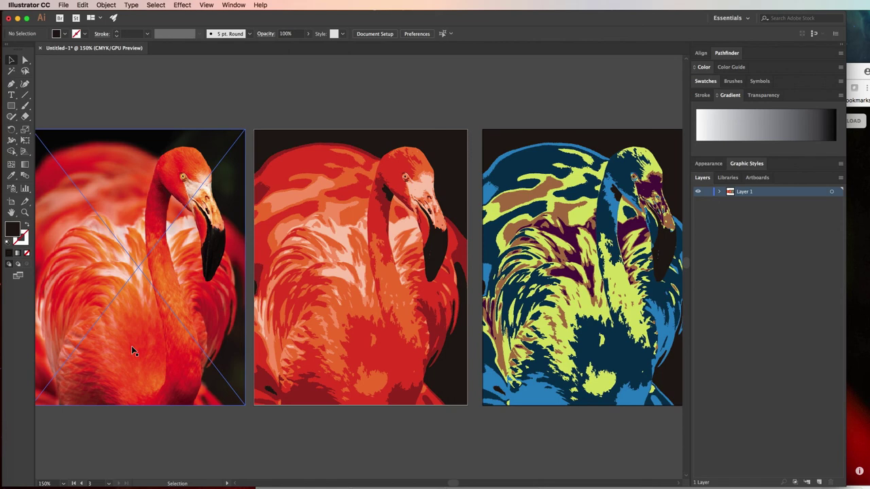
click(301, 323)
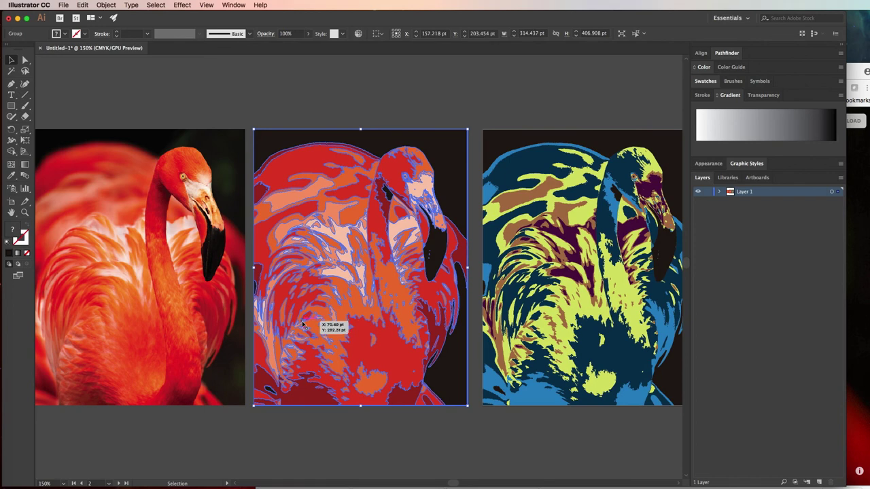
click(523, 287)
click(534, 108)
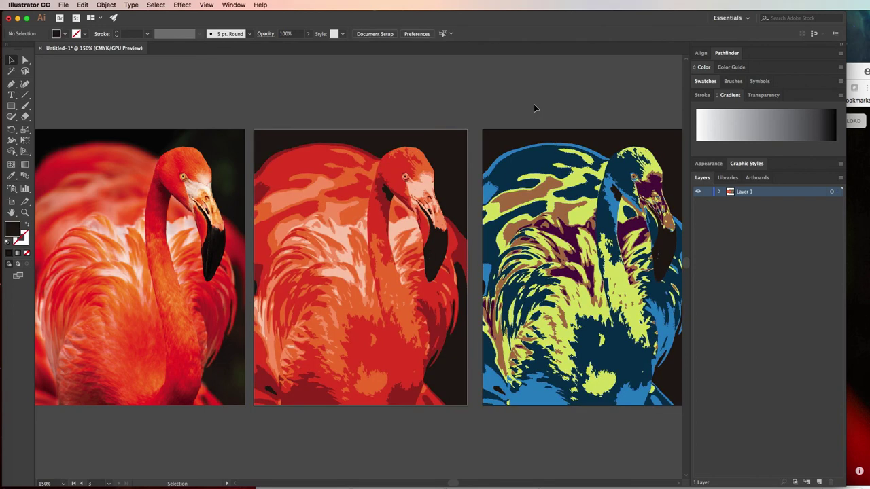
scroll(534, 108, right, 3)
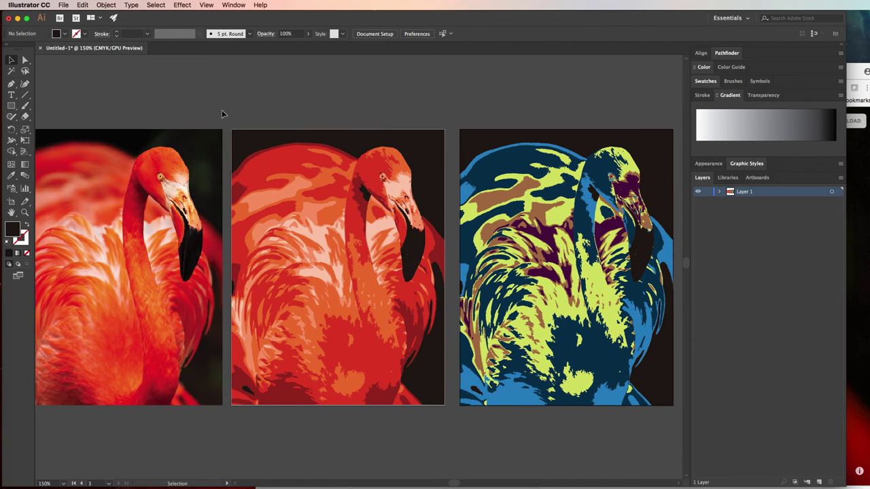
drag(340, 167, 551, 170)
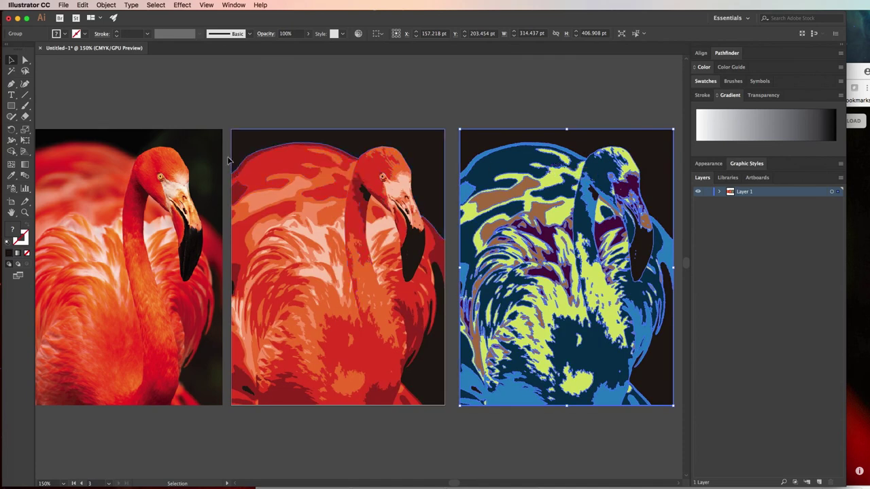
Embed the linked flamingo photo on the first artboard into the document, then reselect it
click(175, 162)
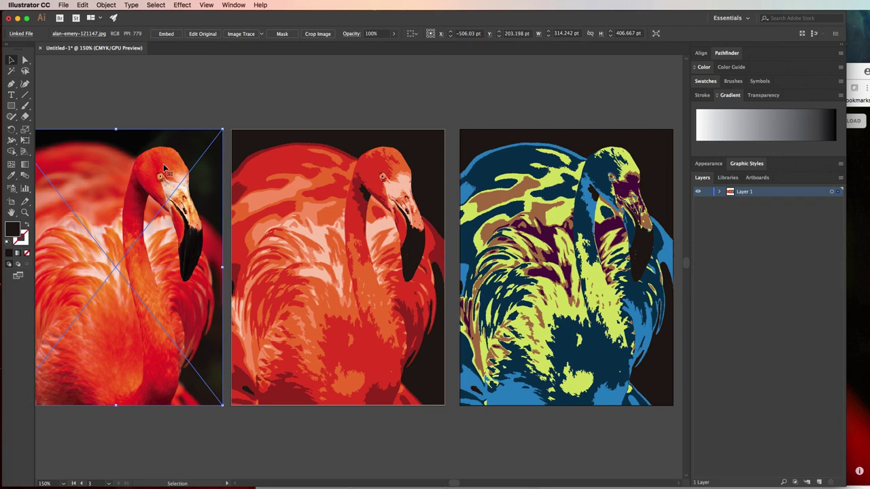
click(165, 38)
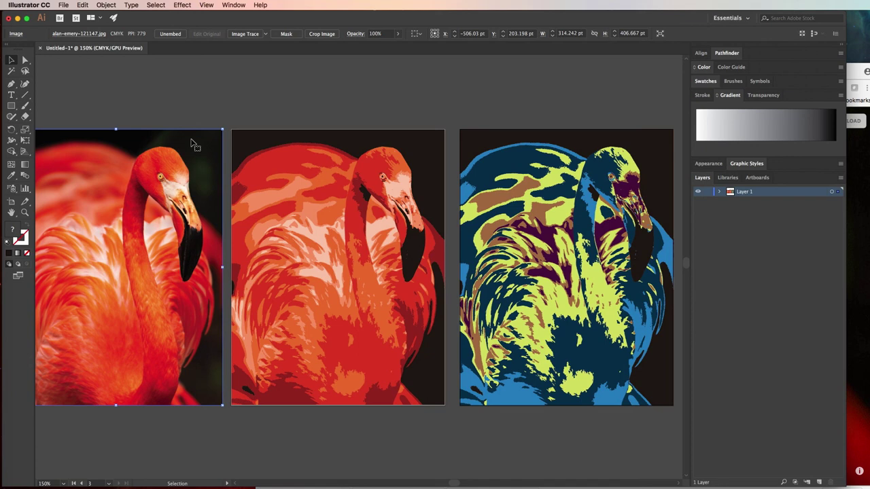
click(179, 114)
click(189, 149)
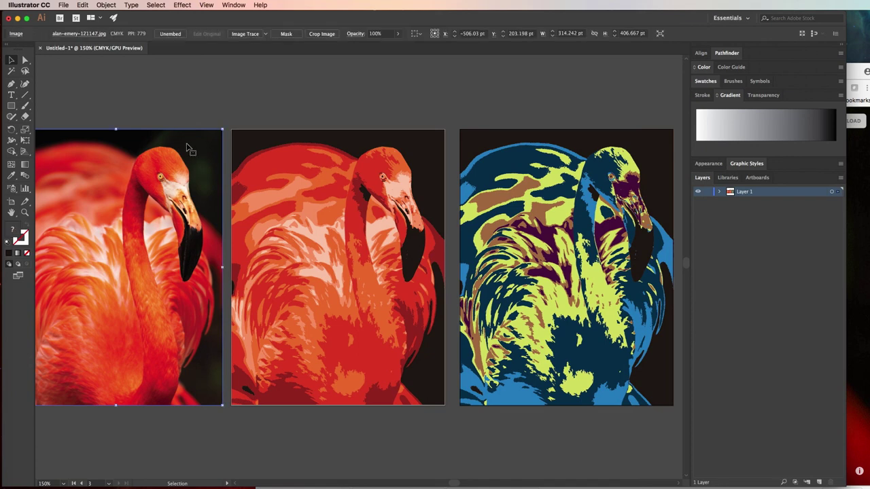